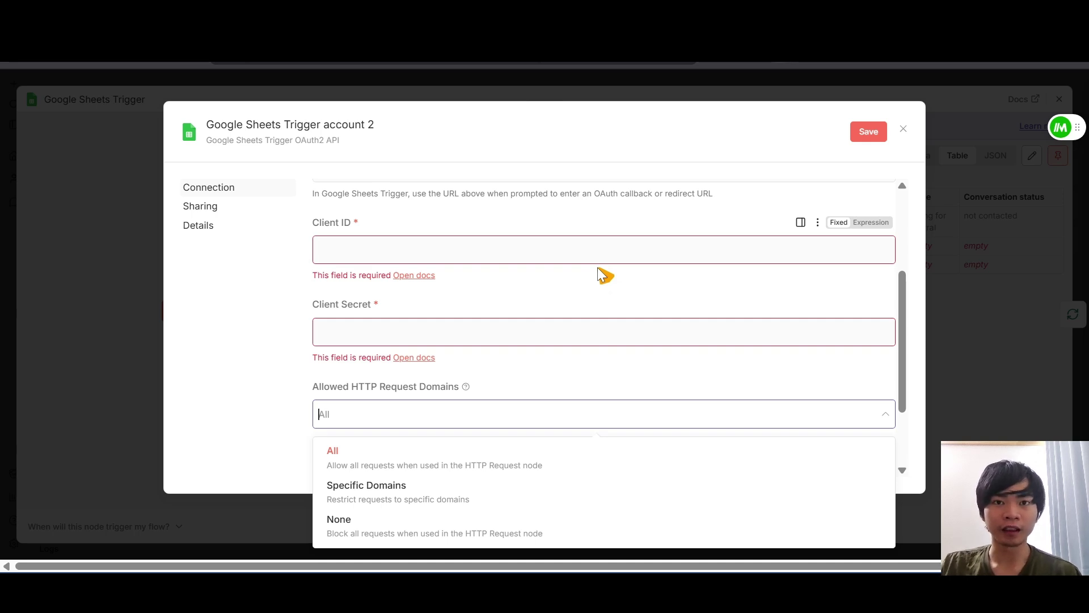
# Close the new Google Sheets Trigger credential form without connecting the account
pyautogui.click(487, 251)
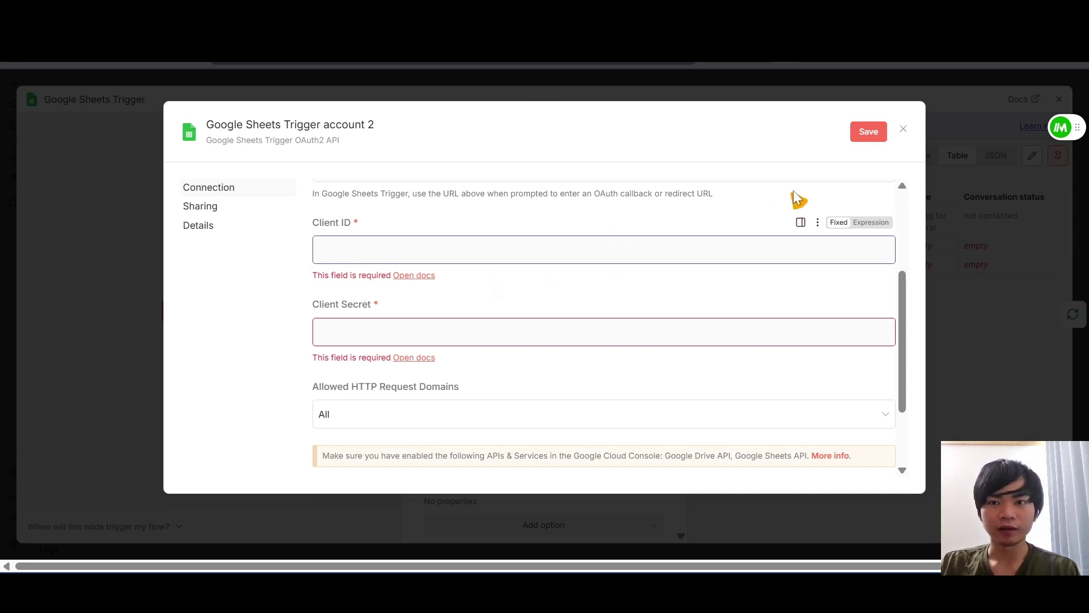
pyautogui.click(903, 129)
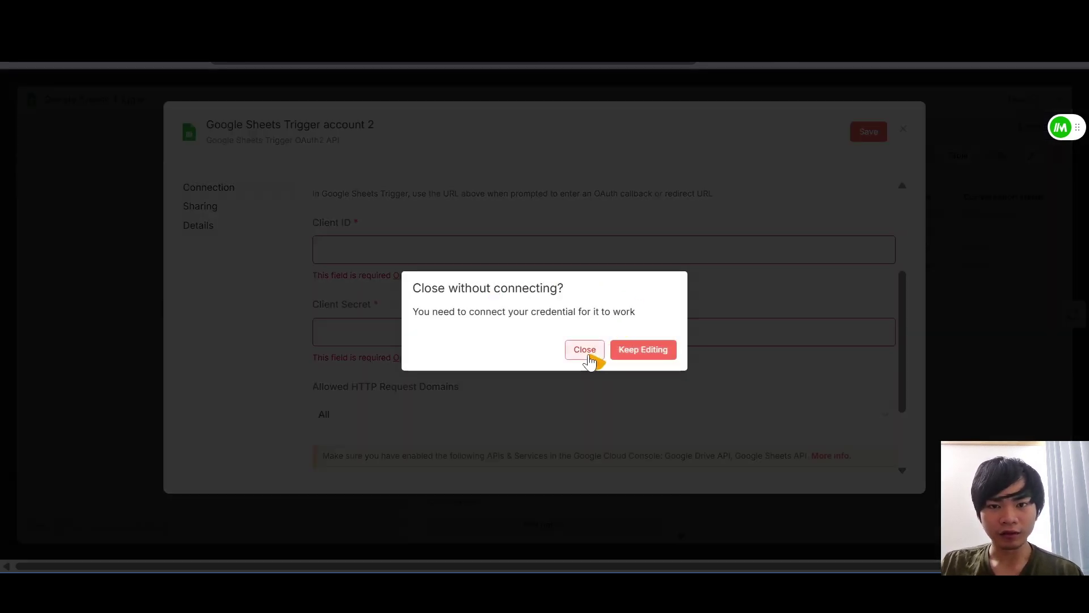
pyautogui.click(586, 351)
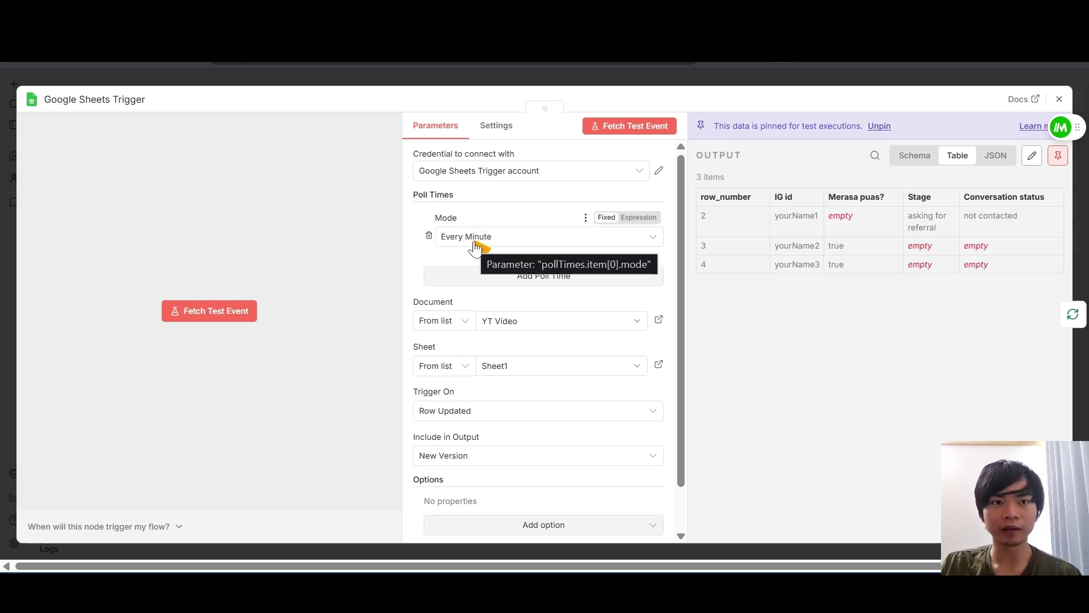
# Review the Google Sheets Trigger's available poll time modes and the sheets offered for the YT Video document
pyautogui.click(532, 244)
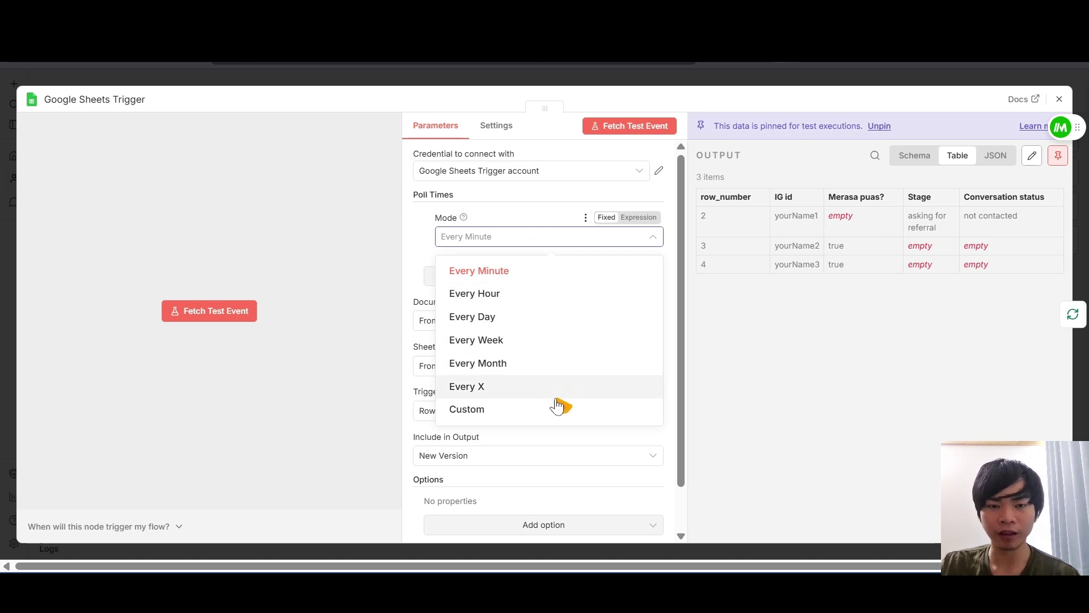
pyautogui.click(518, 223)
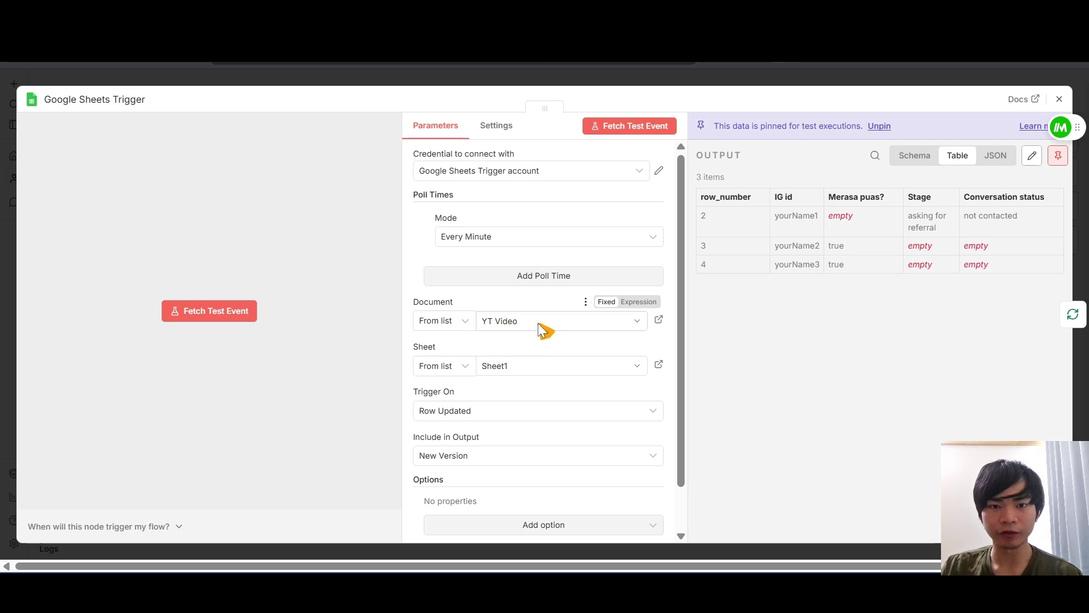
pyautogui.click(542, 365)
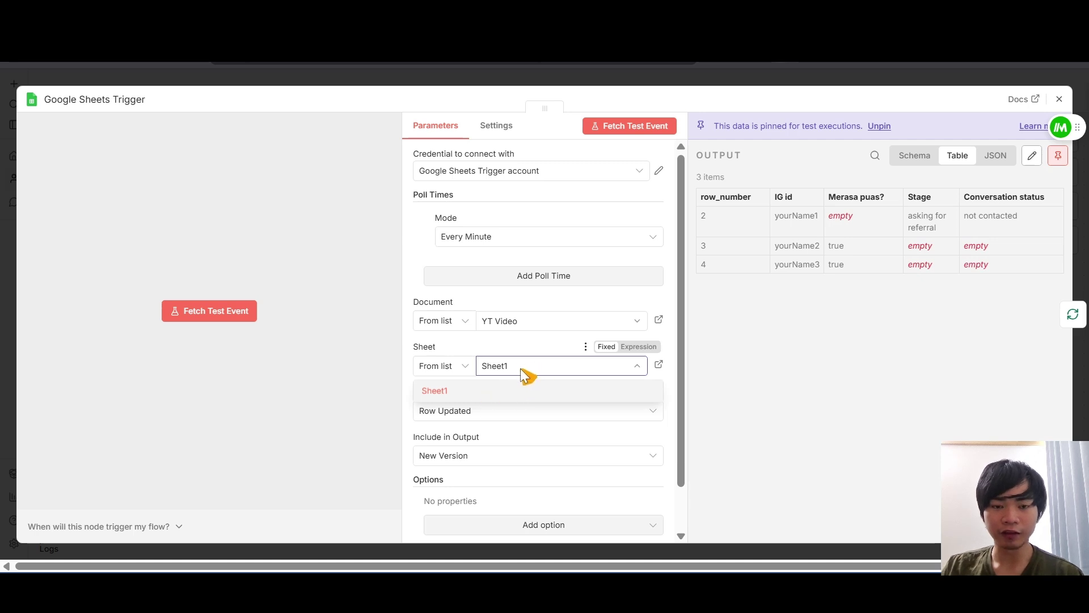
pyautogui.click(510, 348)
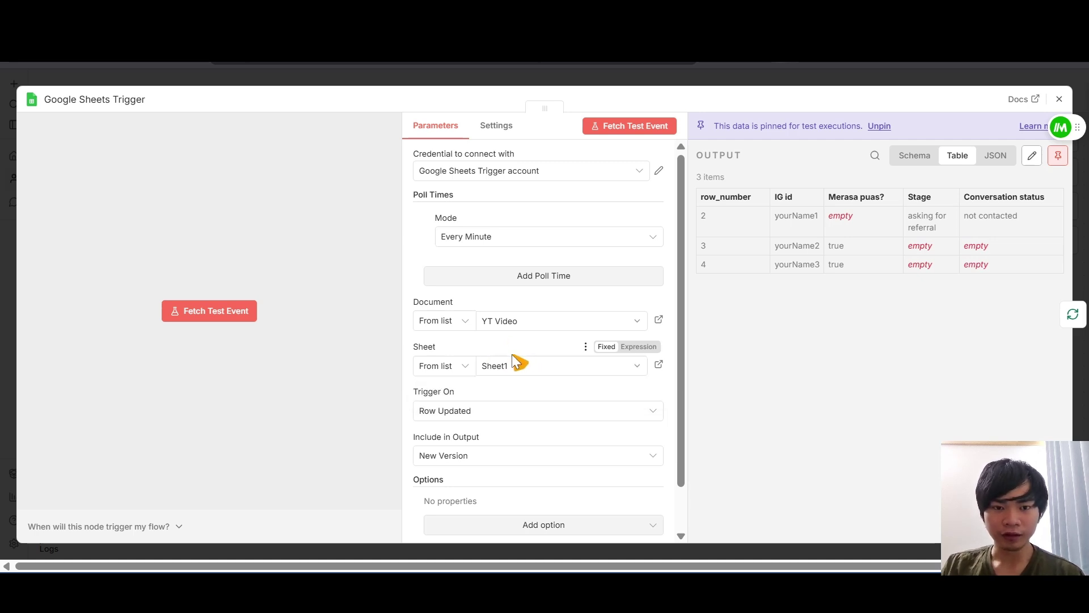
# Review the row events offered by the Google Sheets Trigger's Trigger On setting
pyautogui.scroll(-1, 512, 354)
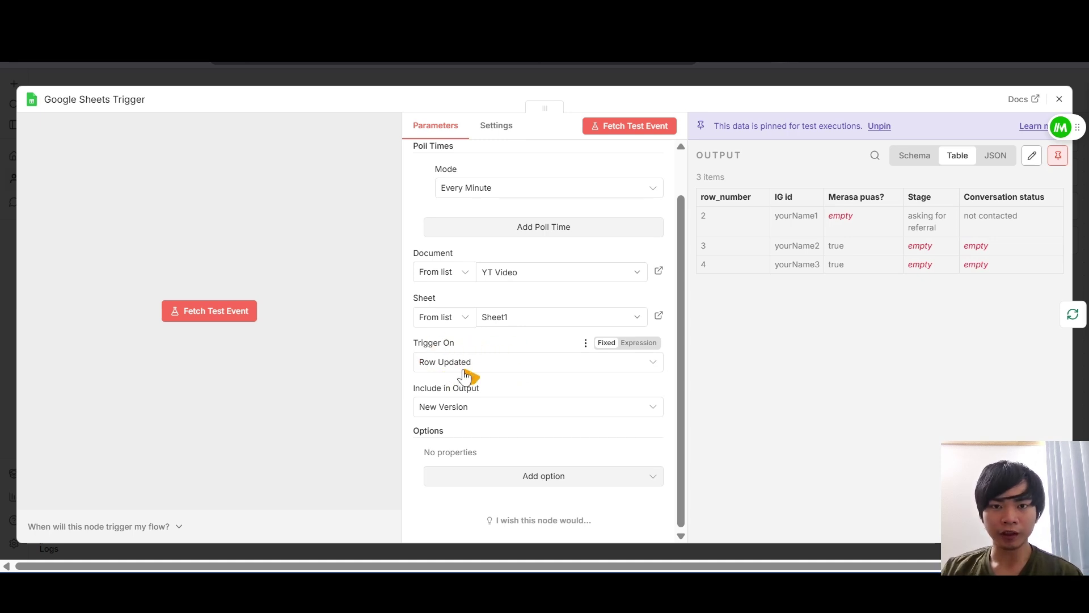
pyautogui.click(505, 367)
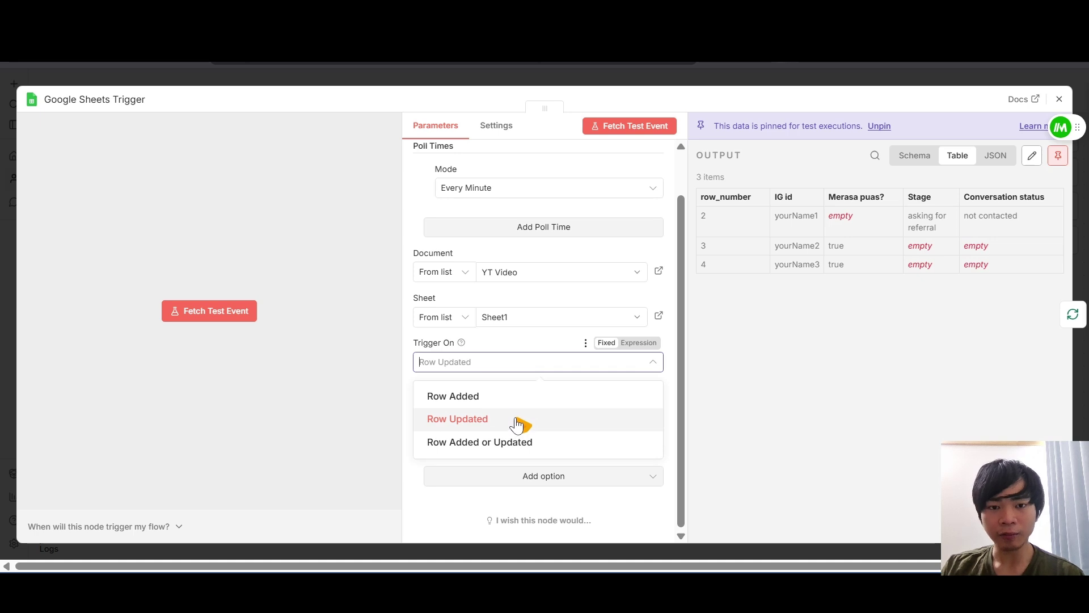
pyautogui.click(735, 397)
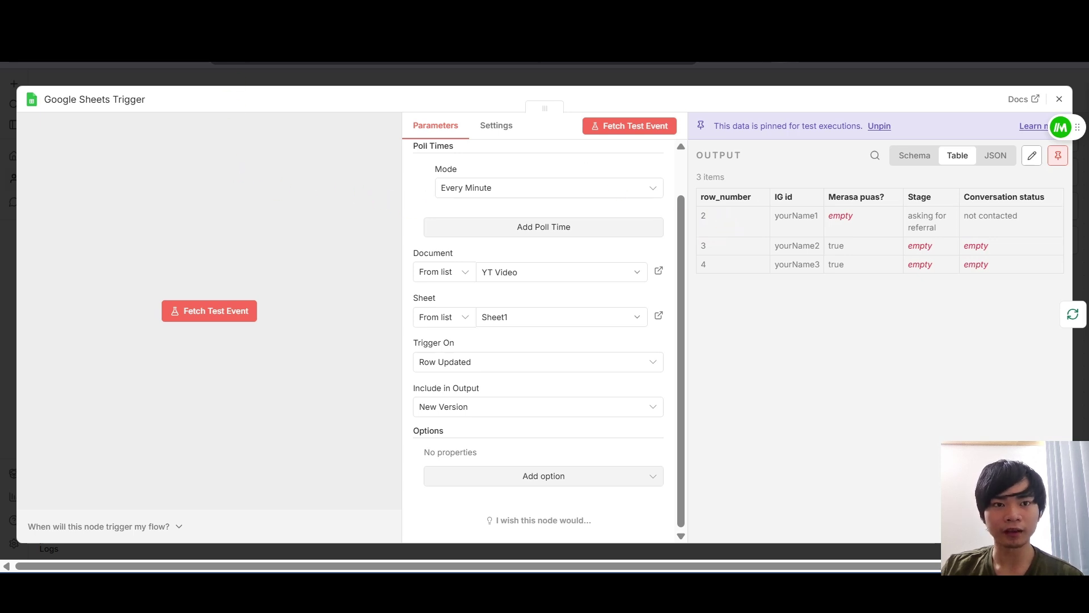
# Switch to the YT Video spreadsheet in Google Sheets to view its table, and return to the n8n workflow
pyautogui.click(250, 20)
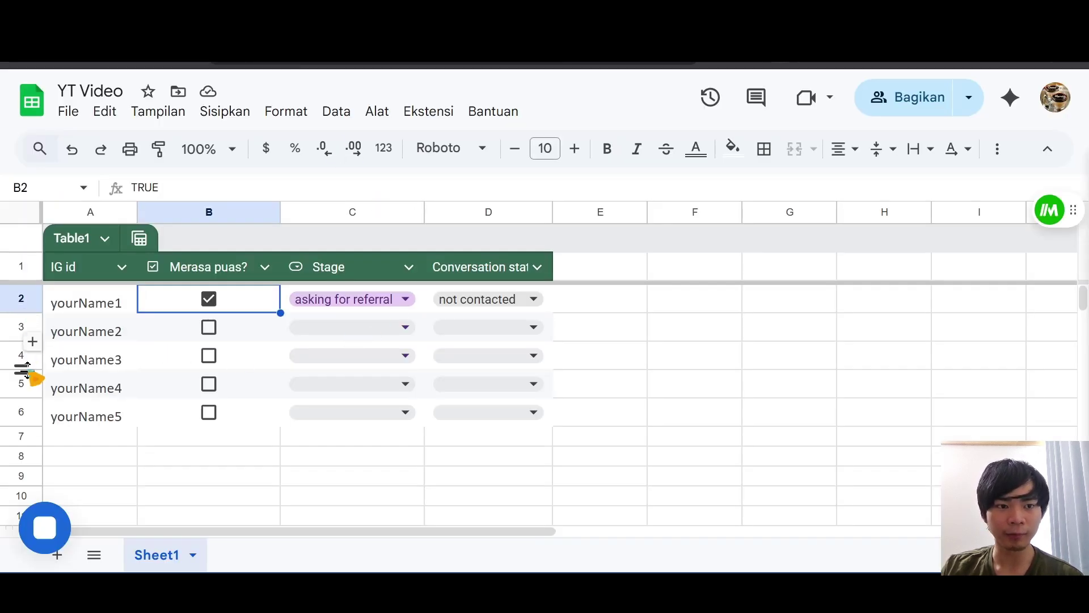
pyautogui.hotkey('ctrl', 'Tab')
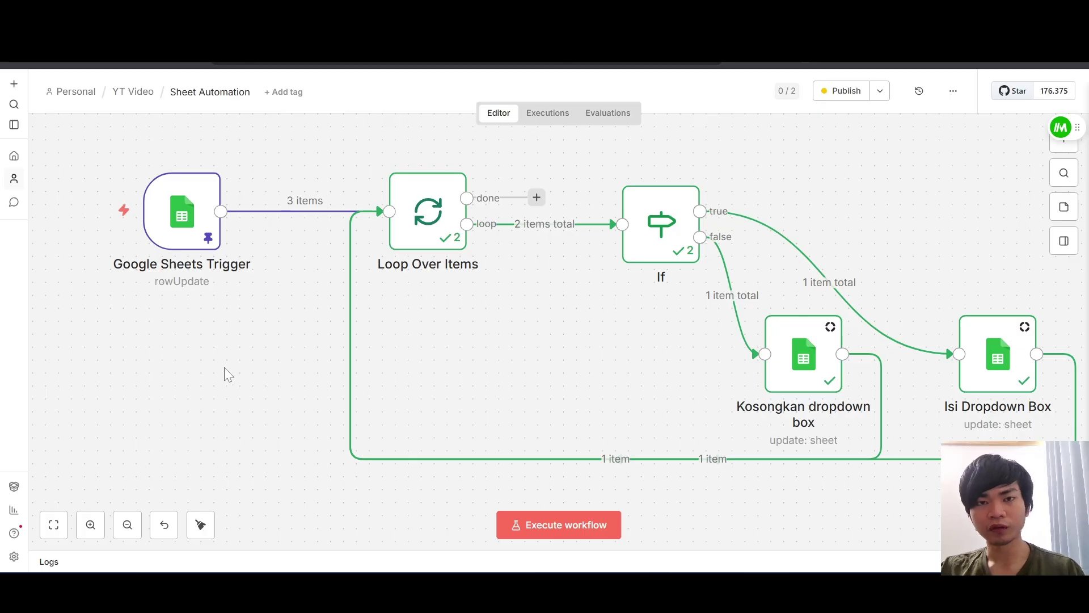
# Open the Loop Over Items node, examine its batch size and loop branch output, and close it
pyautogui.moveTo(429, 218)
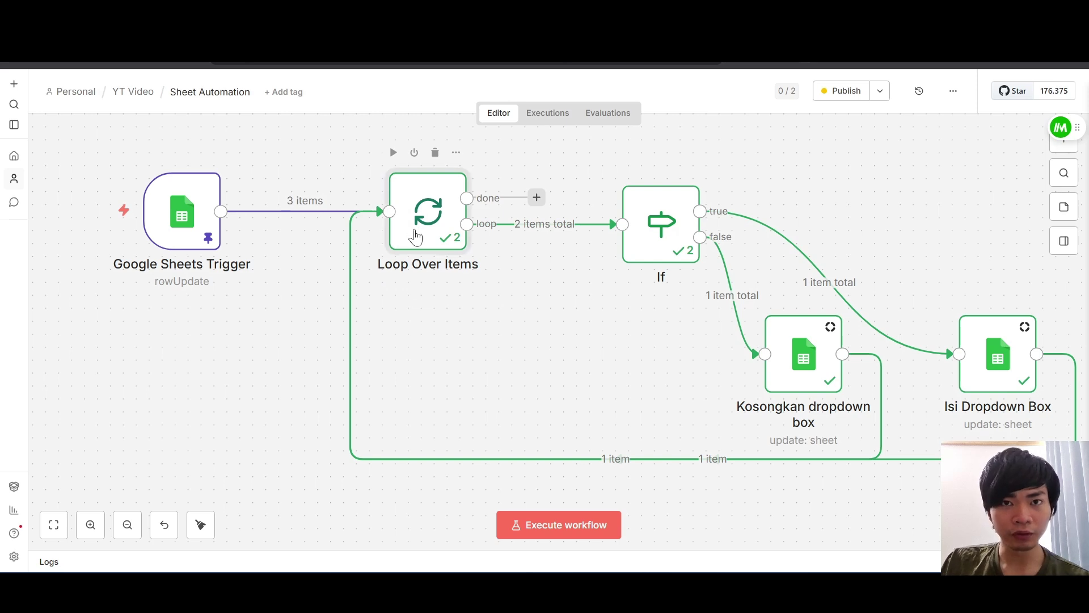
pyautogui.doubleClick(415, 237)
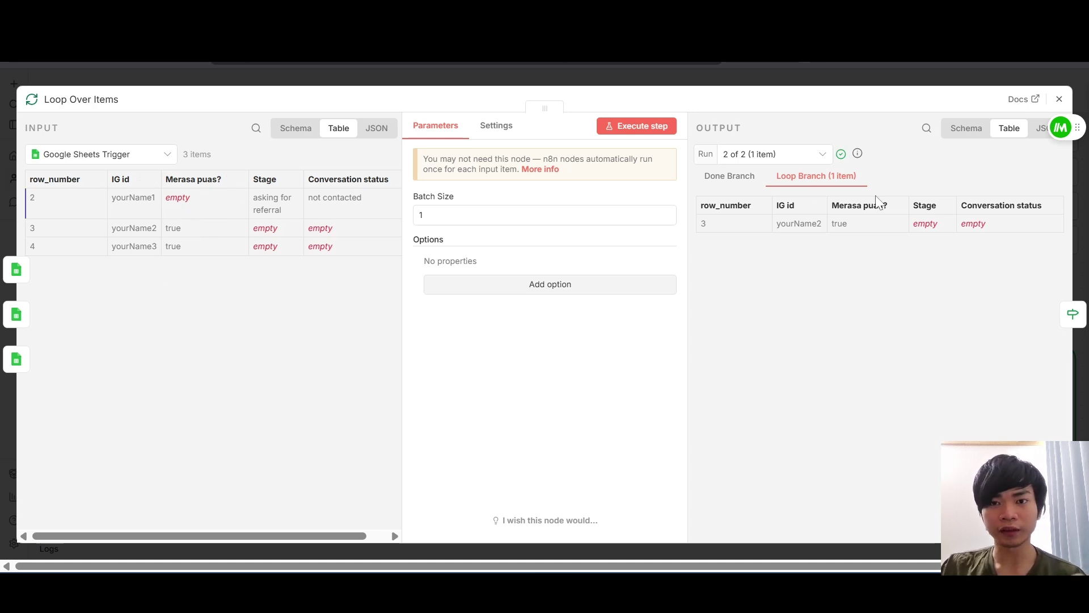
pyautogui.press('Escape')
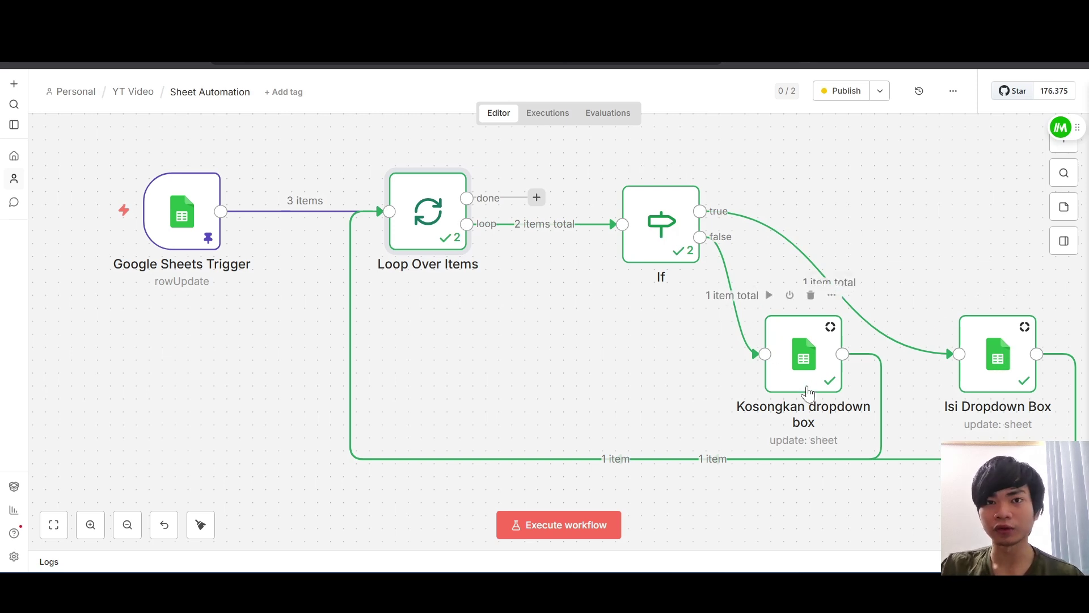
# Switch to the Excalidraw flowchart to review the planned logic, and return to the n8n workflow
pyautogui.hscroll(3, 408, 372)
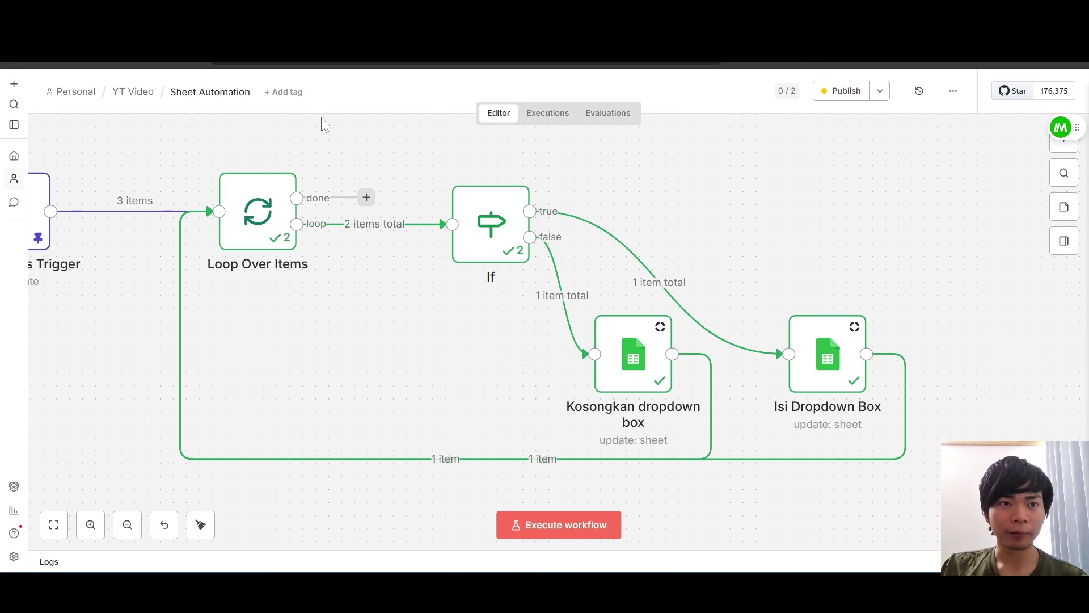
pyautogui.hotkey('ctrl', 'Tab')
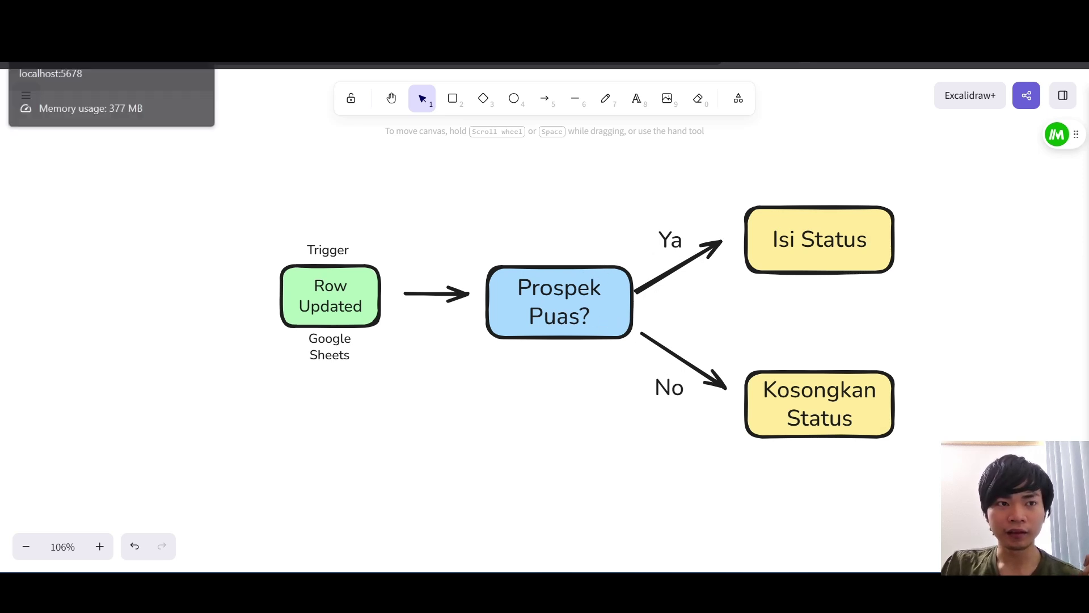
pyautogui.click(68, 55)
# Open the If node and examine the Merasa puas? input column used in its condition
pyautogui.click(492, 252)
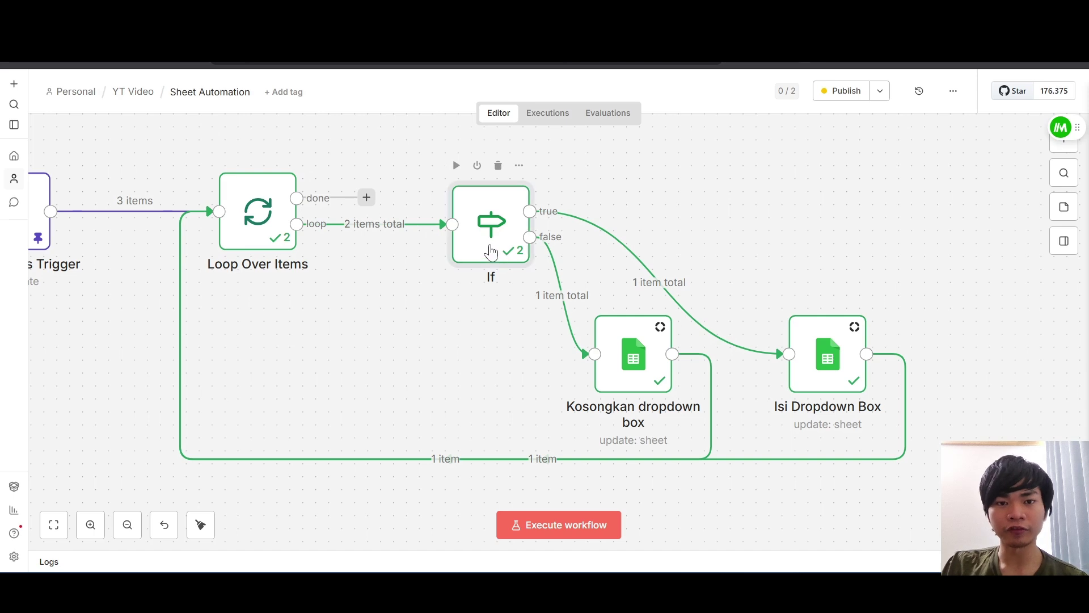
pyautogui.doubleClick(492, 252)
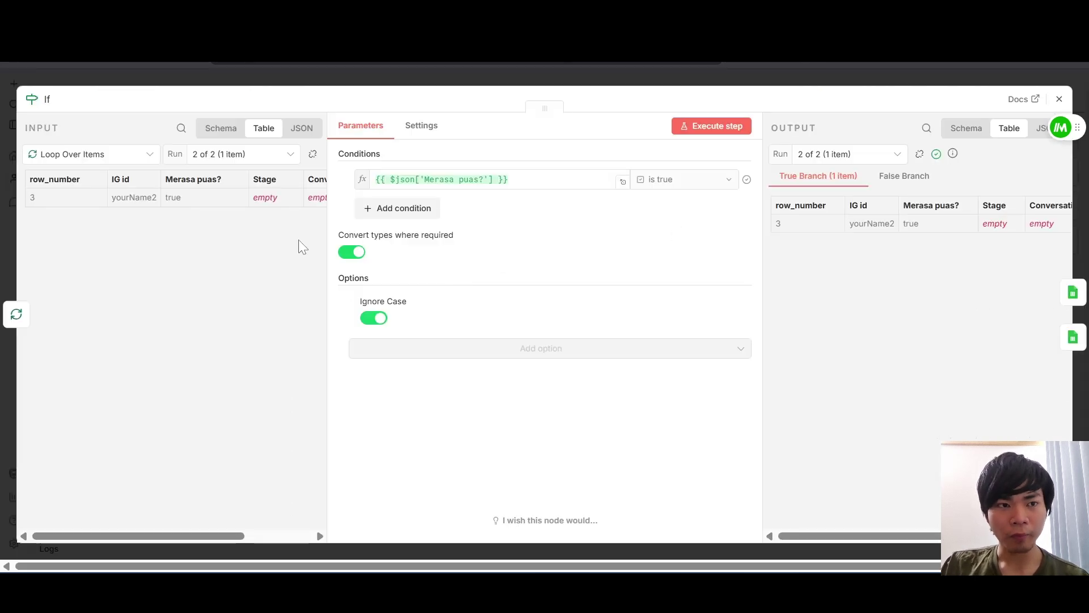
pyautogui.moveTo(207, 536)
pyautogui.mouseDown()
pyautogui.moveTo(281, 543)
pyautogui.moveTo(206, 536)
pyautogui.mouseUp()
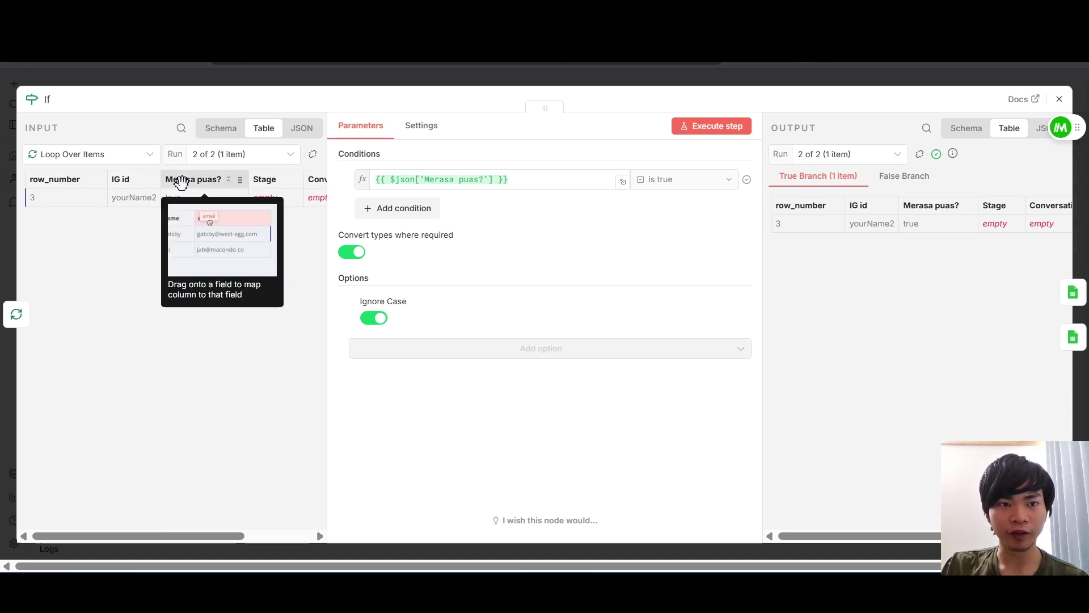
pyautogui.moveTo(180, 183); pyautogui.dragTo(188, 266)
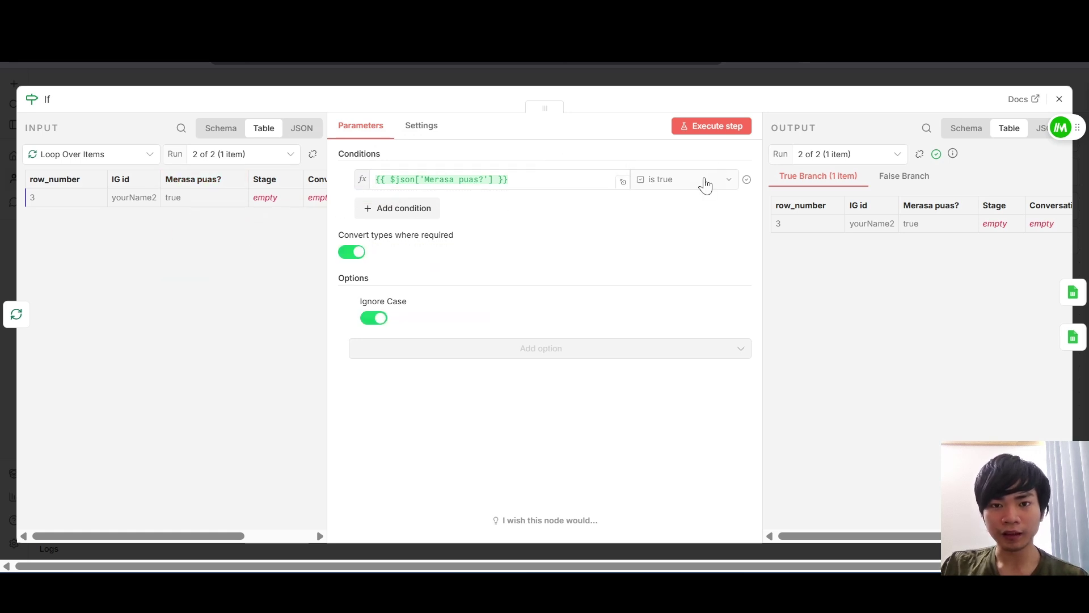
# Review the Boolean and Number comparison operators available for the If condition, and close the node
pyautogui.click(670, 192)
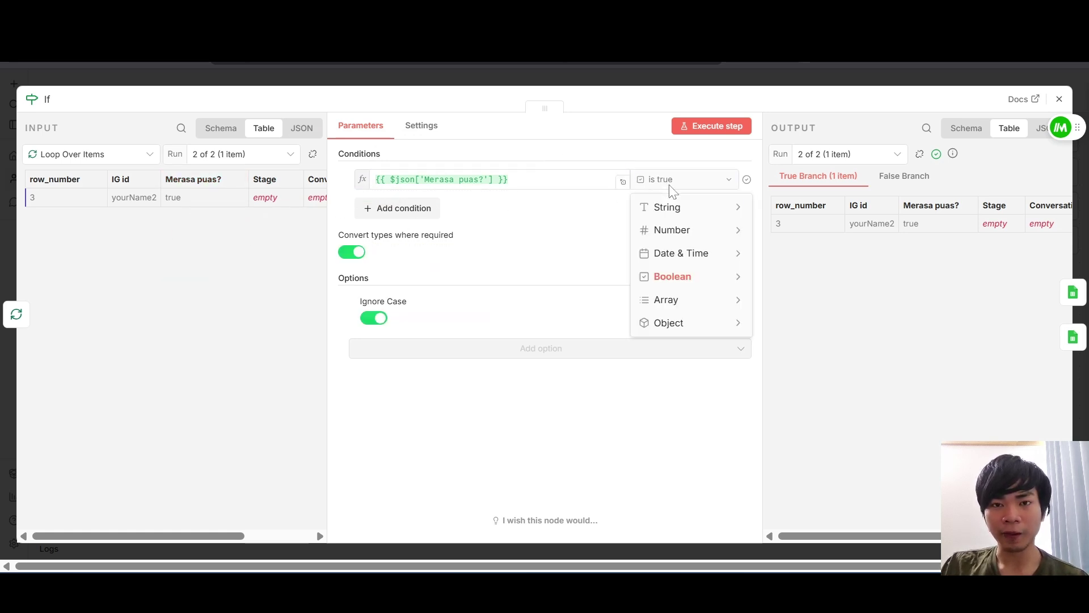
pyautogui.moveTo(708, 283)
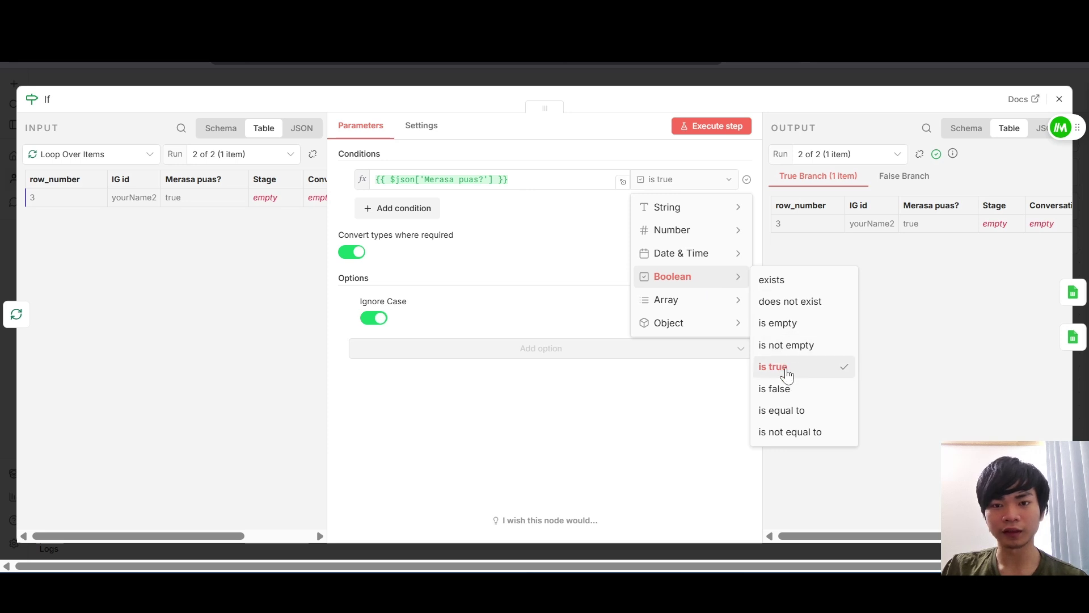
pyautogui.click(689, 182)
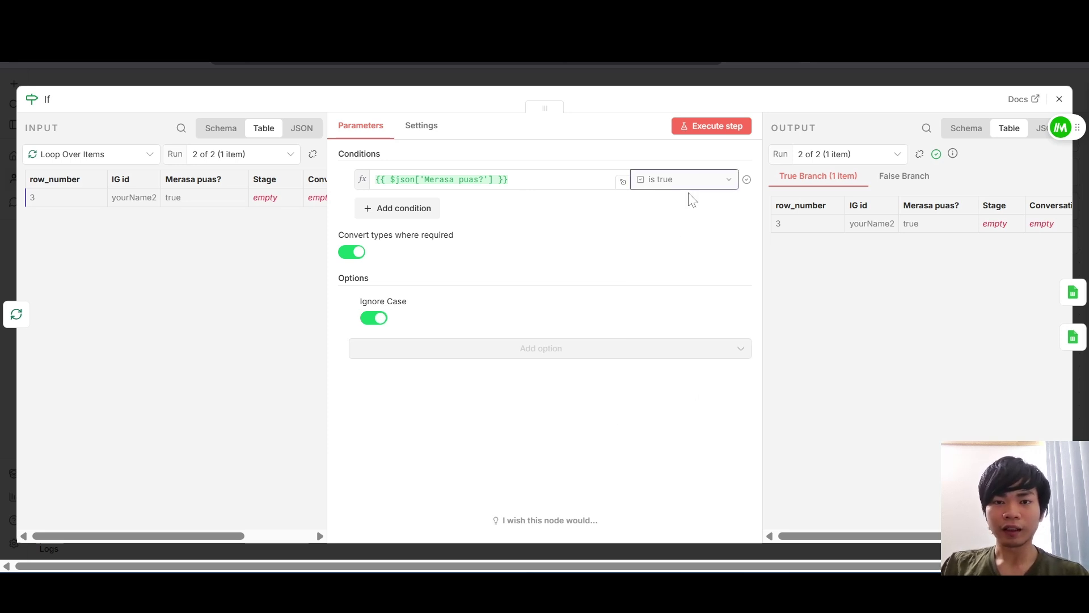
pyautogui.click(702, 180)
pyautogui.moveTo(706, 238)
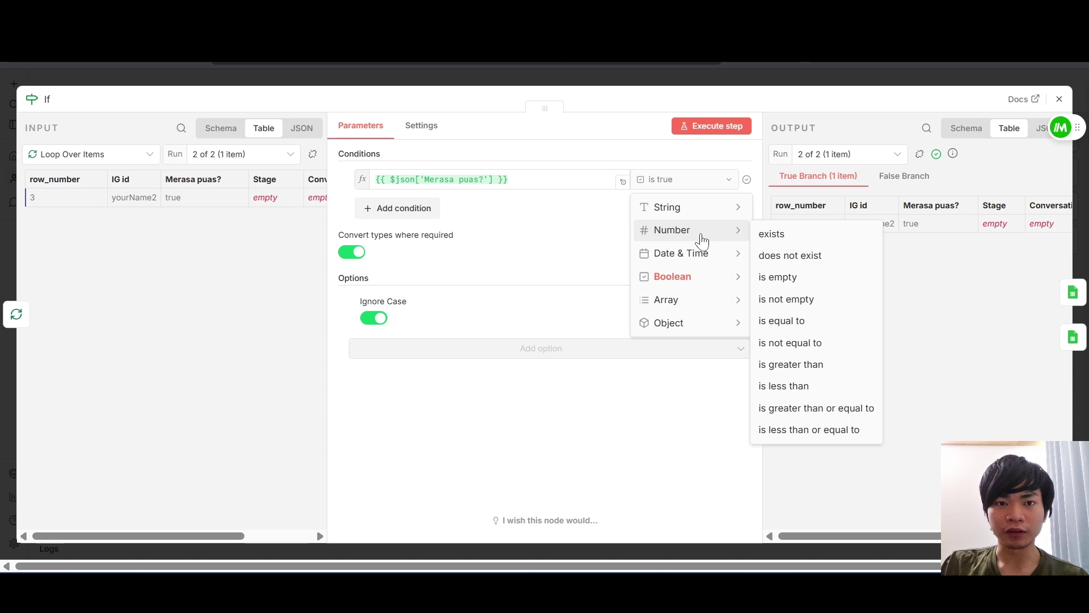
pyautogui.click(641, 419)
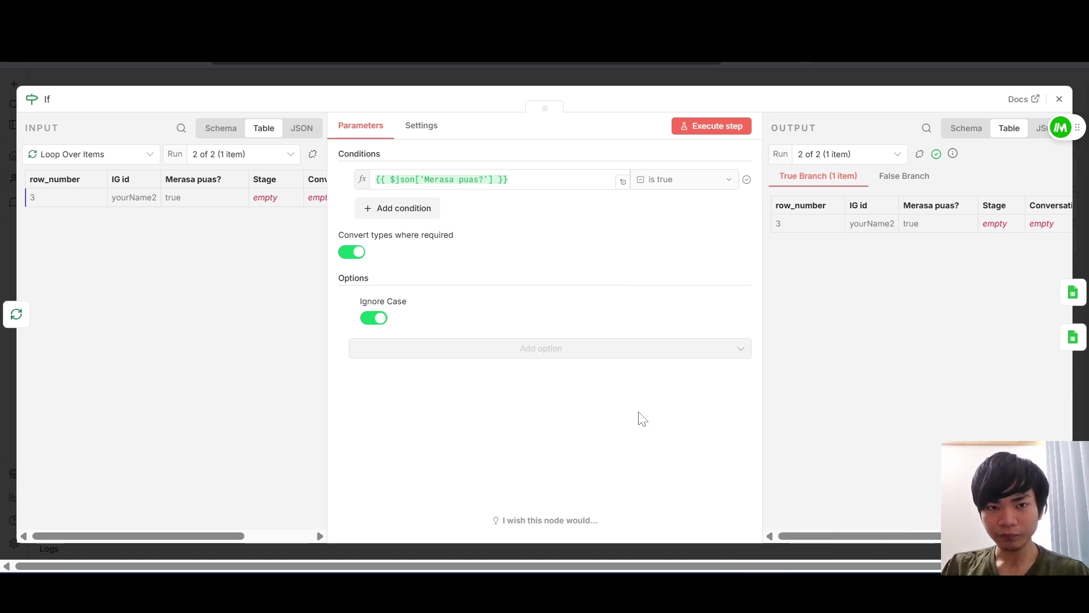
pyautogui.press('Escape')
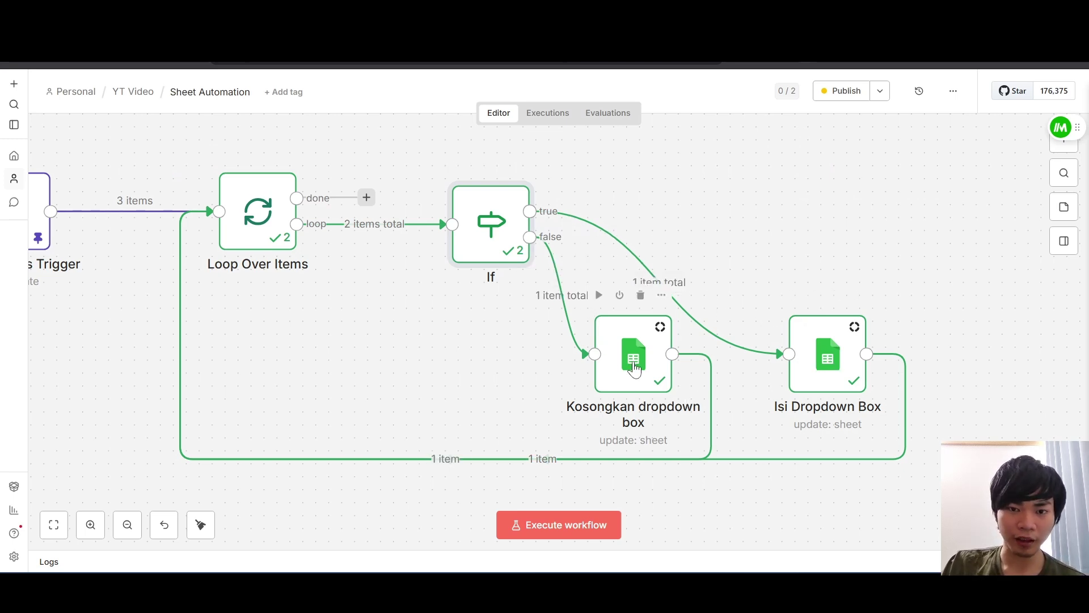
# Open the Kosongkan dropdown box node, review its sheet operations, and choose Update Row
pyautogui.hscroll(2, 704, 258)
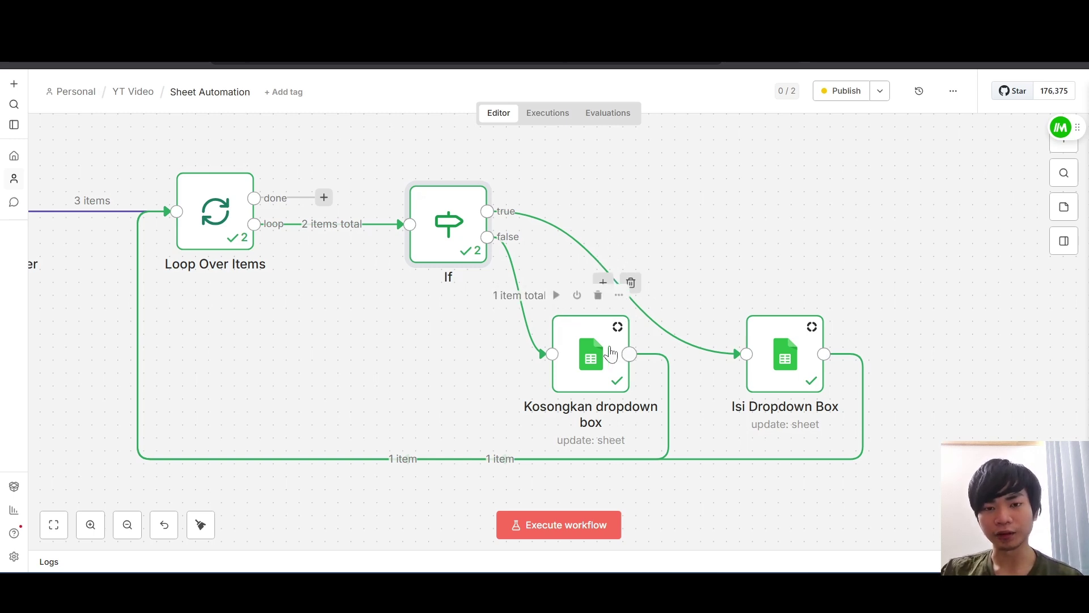
pyautogui.click(605, 355)
pyautogui.doubleClick(605, 355)
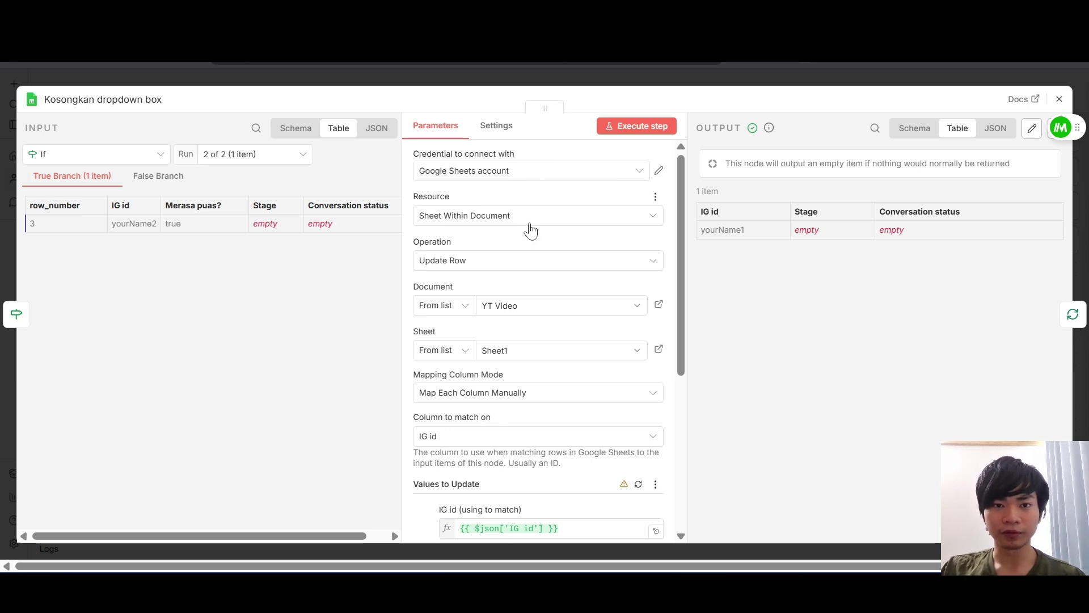
pyautogui.scroll(-3, 505, 258)
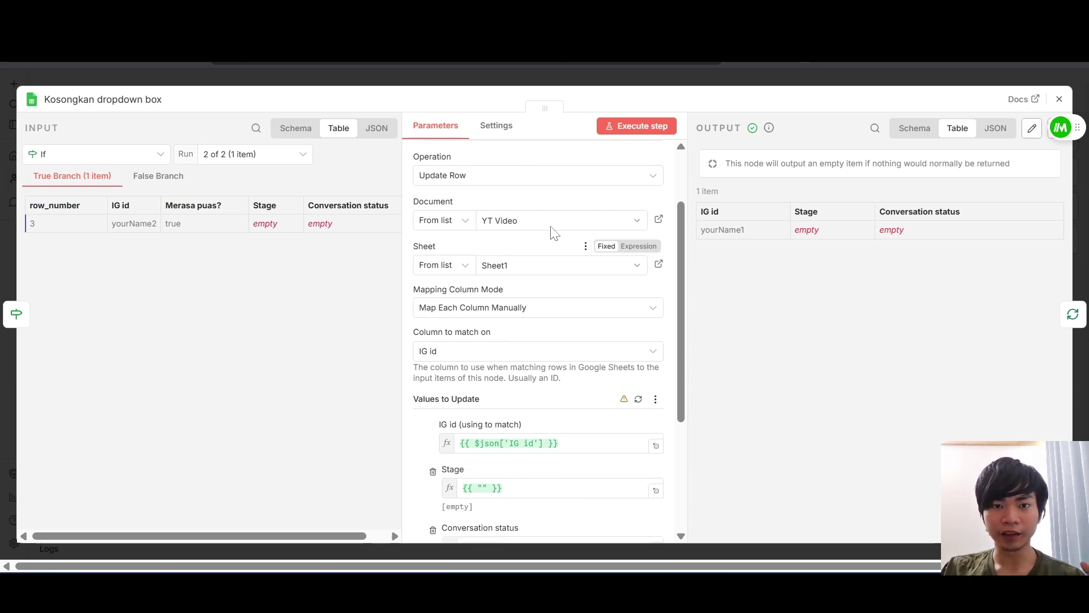
pyautogui.click(484, 177)
pyautogui.scroll(3, 511, 279)
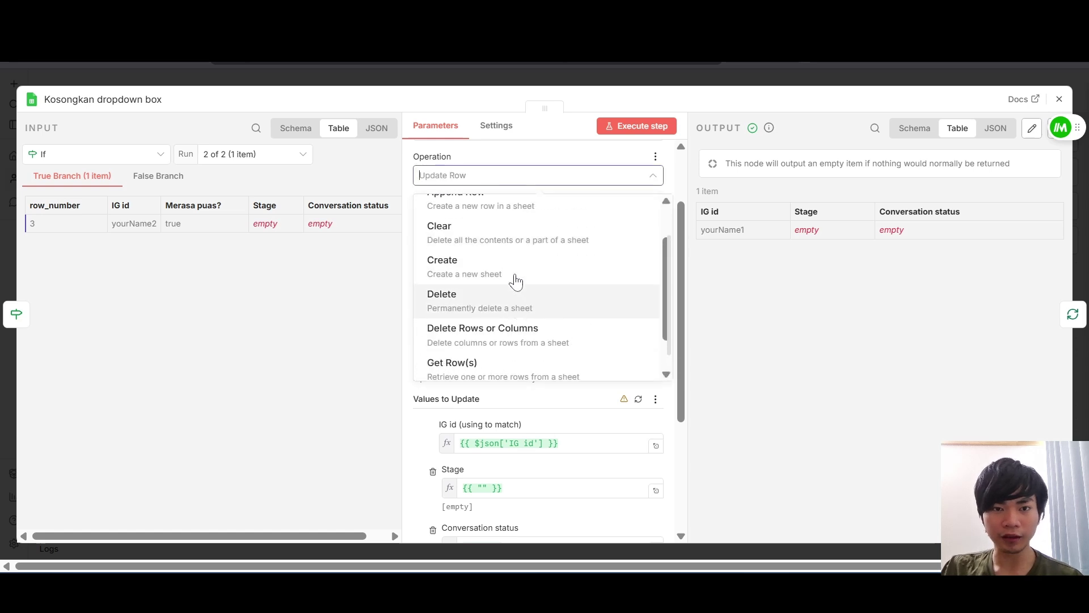
pyautogui.scroll(-2, 550, 267)
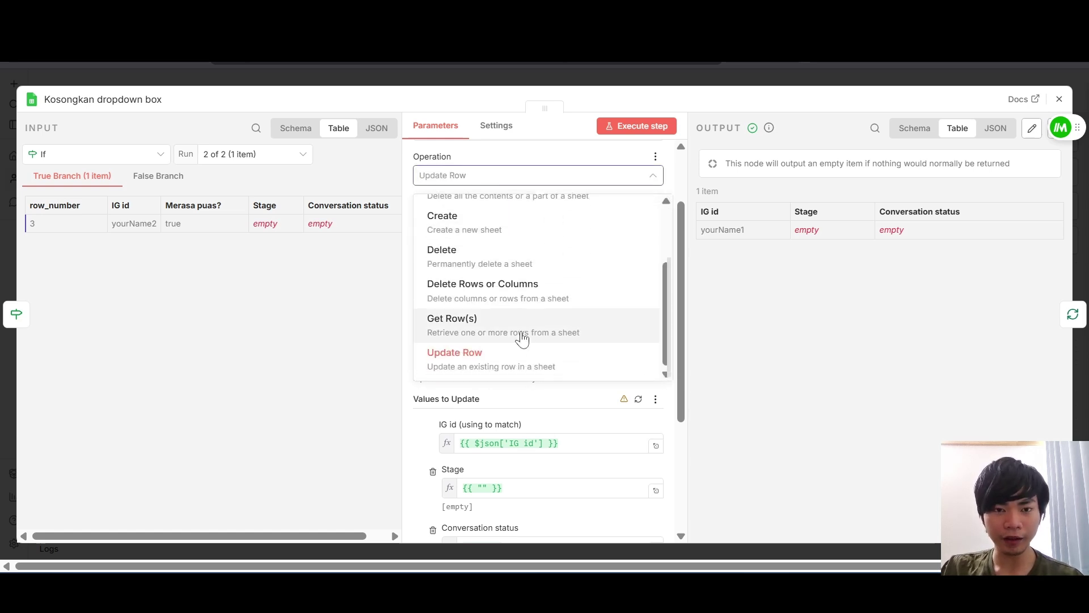
pyautogui.click(620, 357)
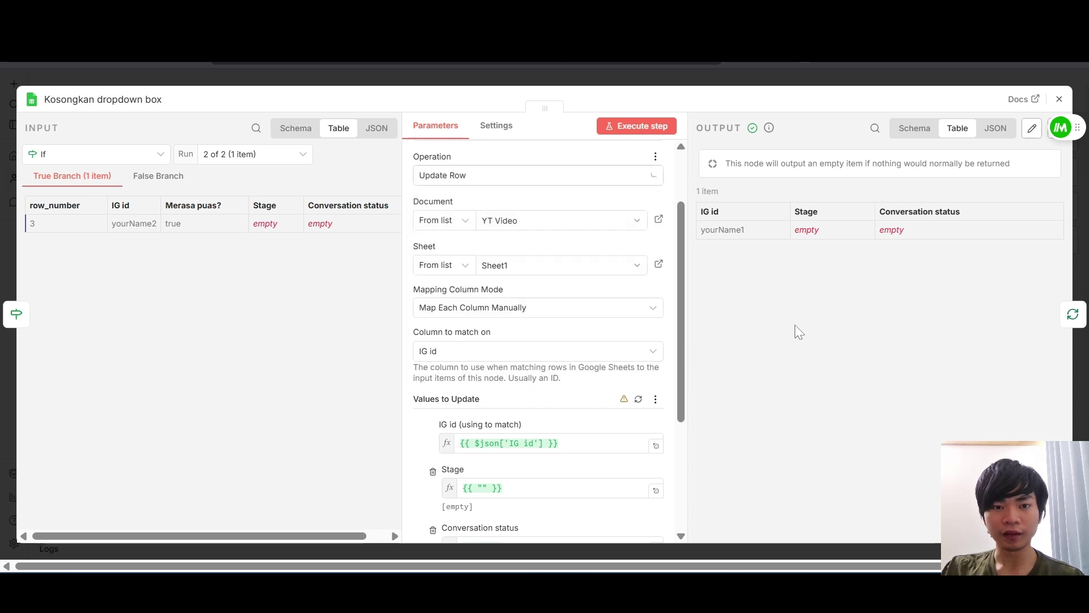
# Examine the node's column to match on and the values mapped to IG id, Stage and Conversation status
pyautogui.scroll(-1, 510, 268)
pyautogui.scroll(-1, 511, 267)
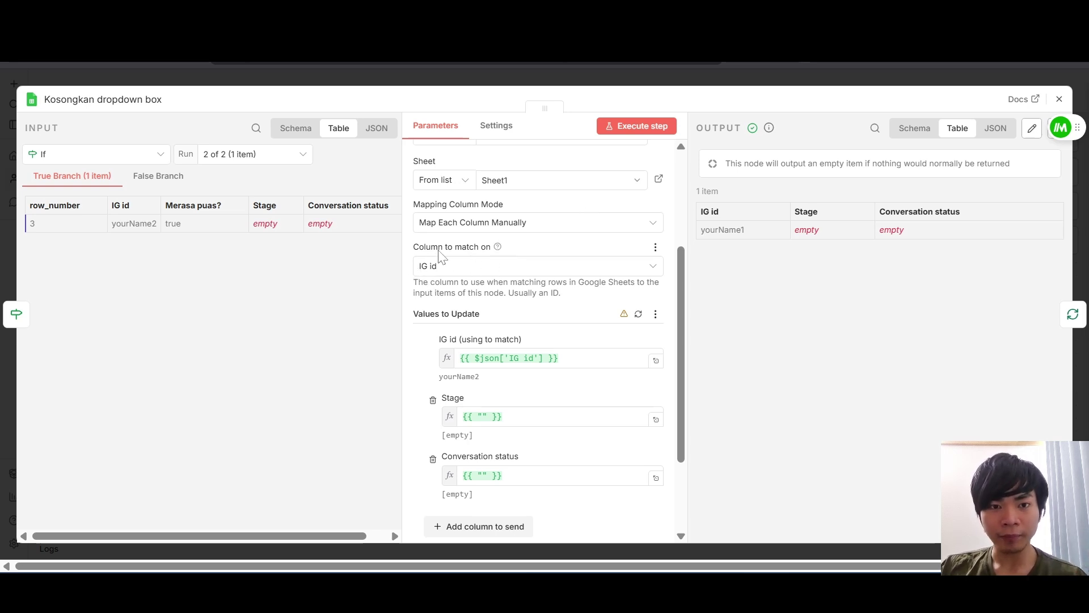
pyautogui.scroll(-2, 448, 261)
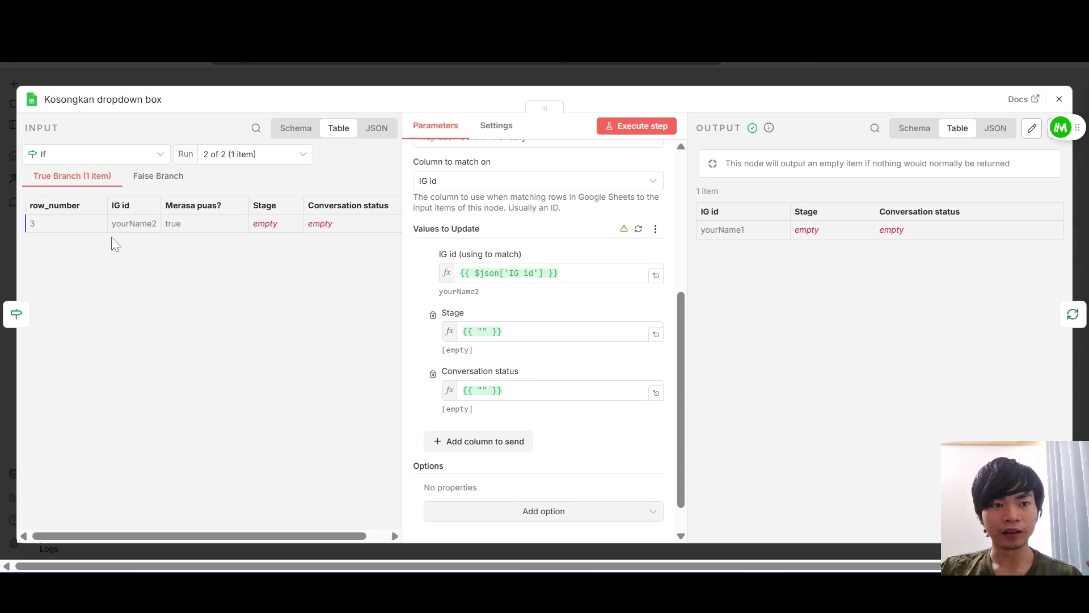
# Examine the IG id input value used for matching rows in the Kosongkan dropdown box node
pyautogui.doubleClick(134, 222)
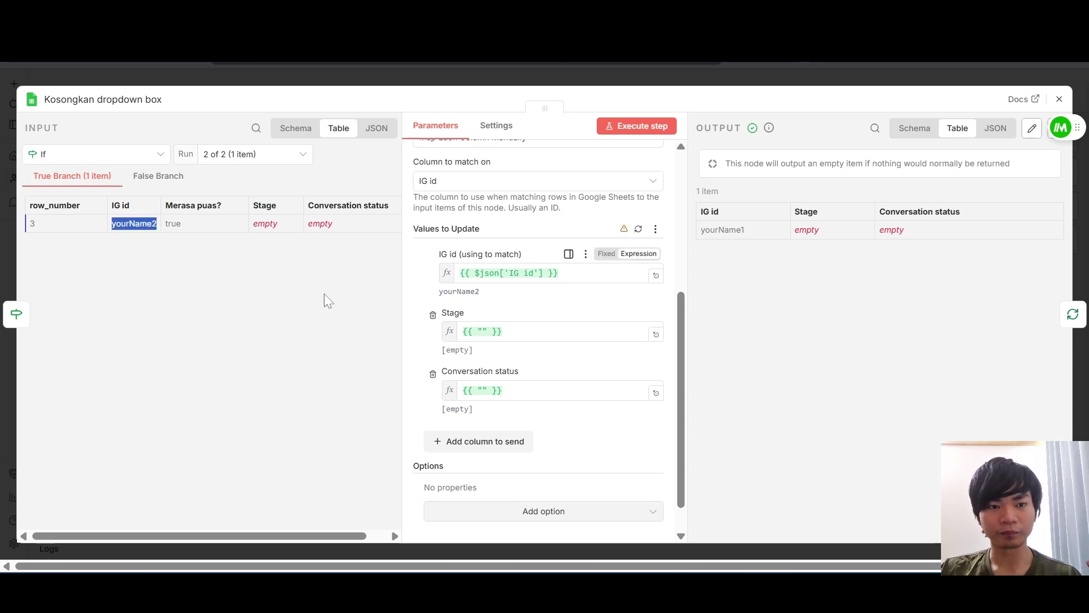
pyautogui.moveTo(122, 221); pyautogui.dragTo(563, 284)
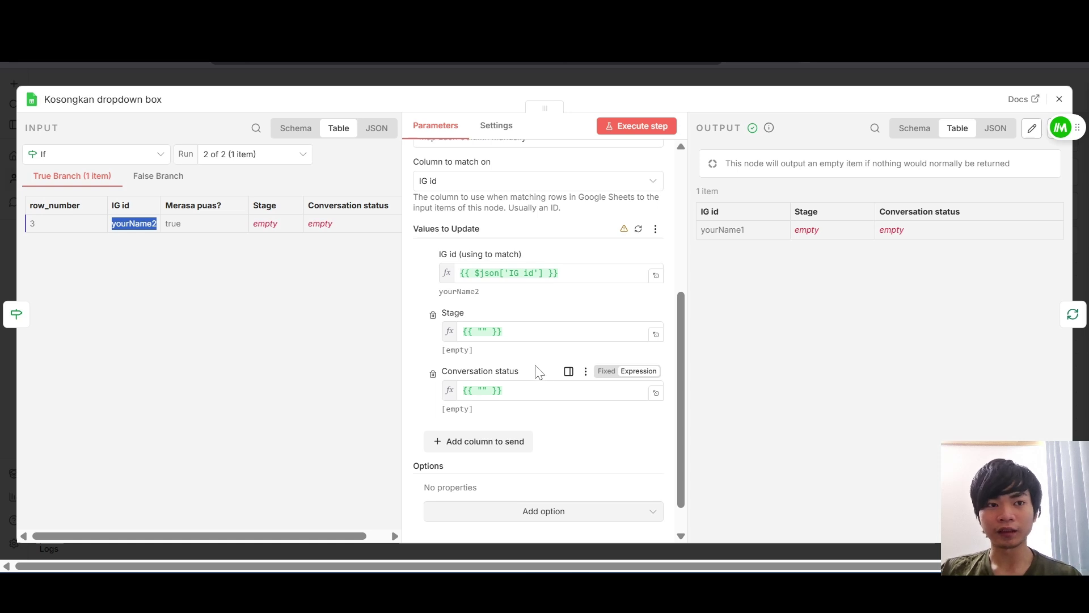
pyautogui.moveTo(170, 103)
pyautogui.mouseDown()
pyautogui.moveTo(35, 121)
pyautogui.moveTo(47, 107)
pyautogui.moveTo(186, 84)
pyautogui.moveTo(156, 105)
pyautogui.mouseUp()
pyautogui.click(156, 106)
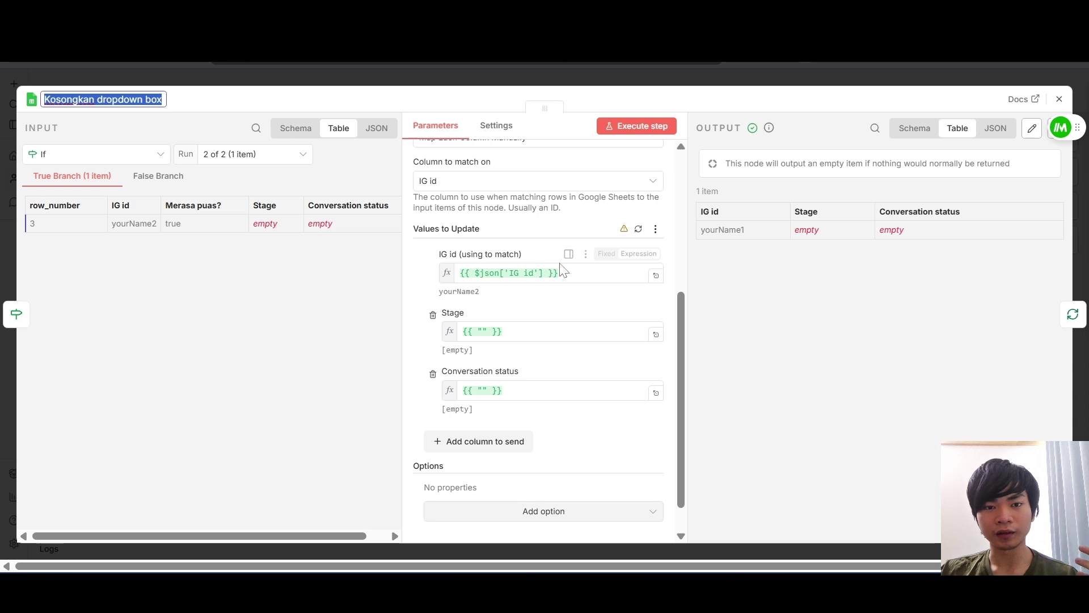
# Review the empty-string expression {{ "" }} mapped to Stage, and close the Kosongkan dropdown box node
pyautogui.click(544, 332)
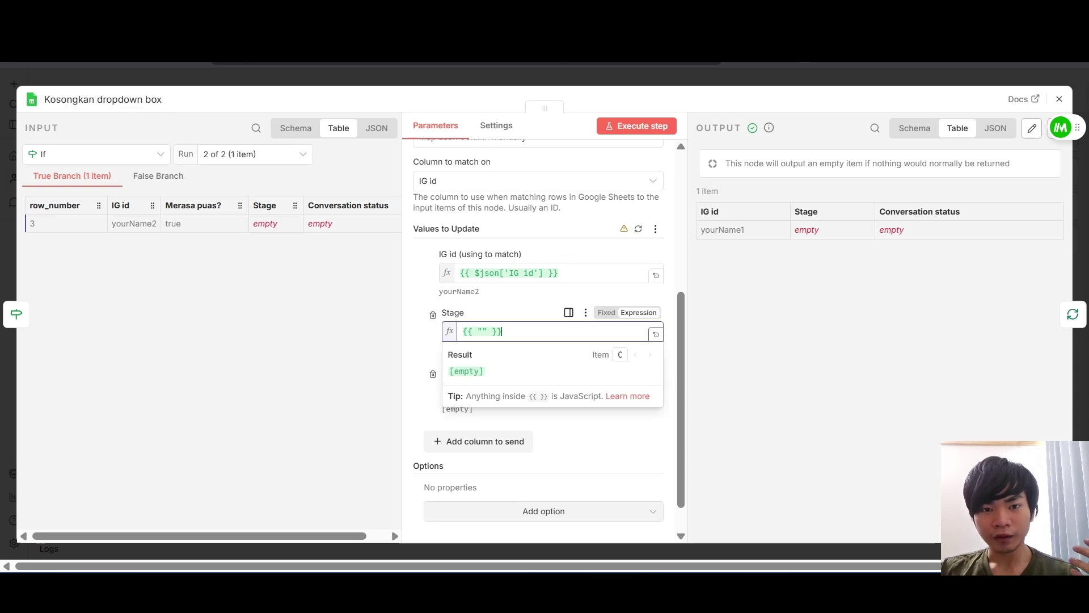
pyautogui.click(522, 308)
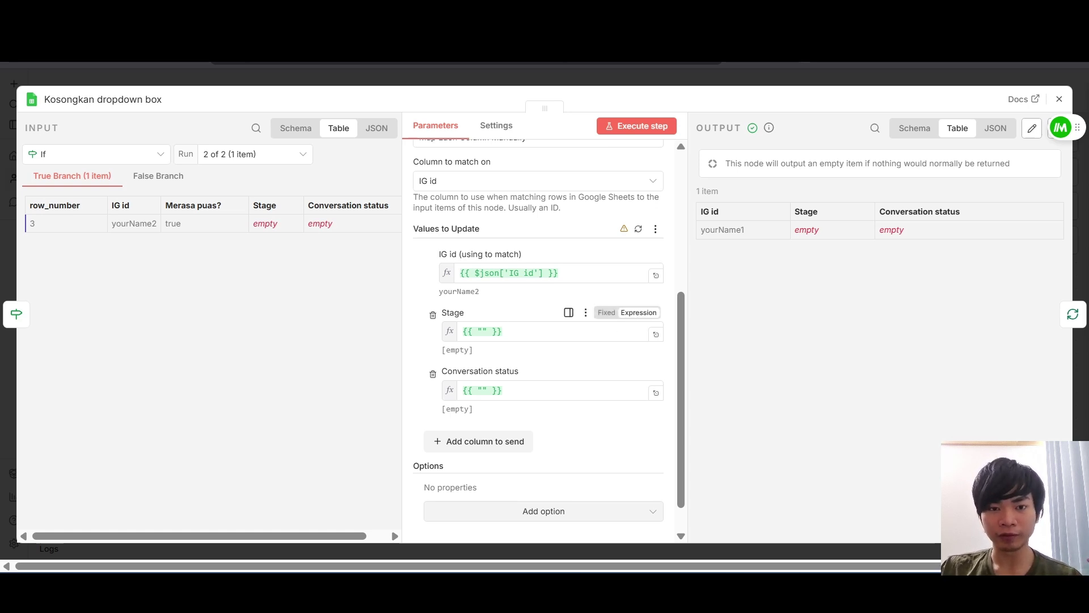
pyautogui.moveTo(494, 331); pyautogui.dragTo(477, 331)
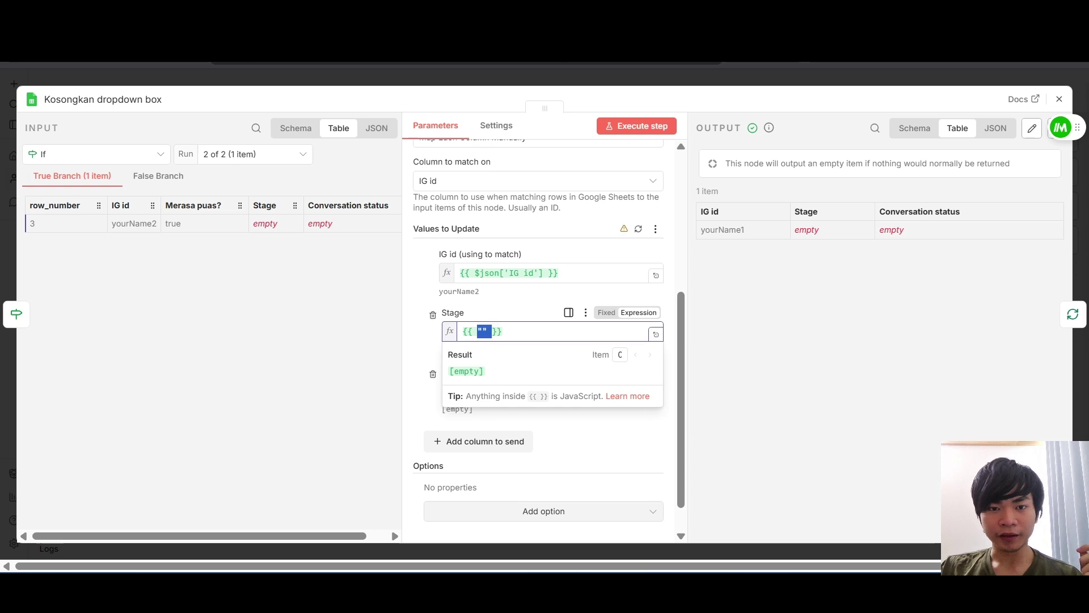
pyautogui.click(493, 332)
pyautogui.click(713, 330)
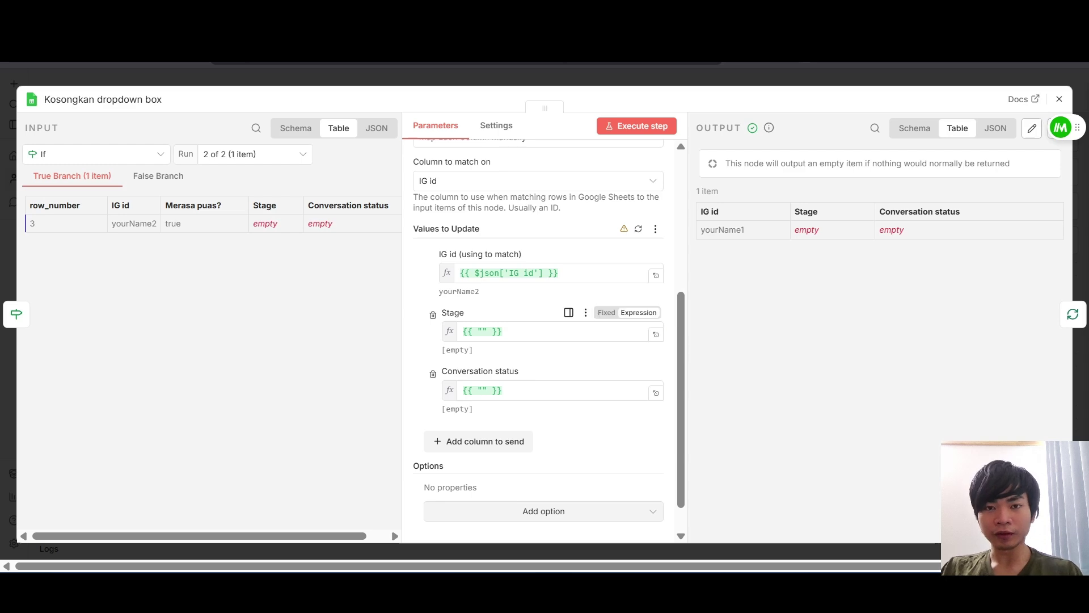
pyautogui.press('Escape')
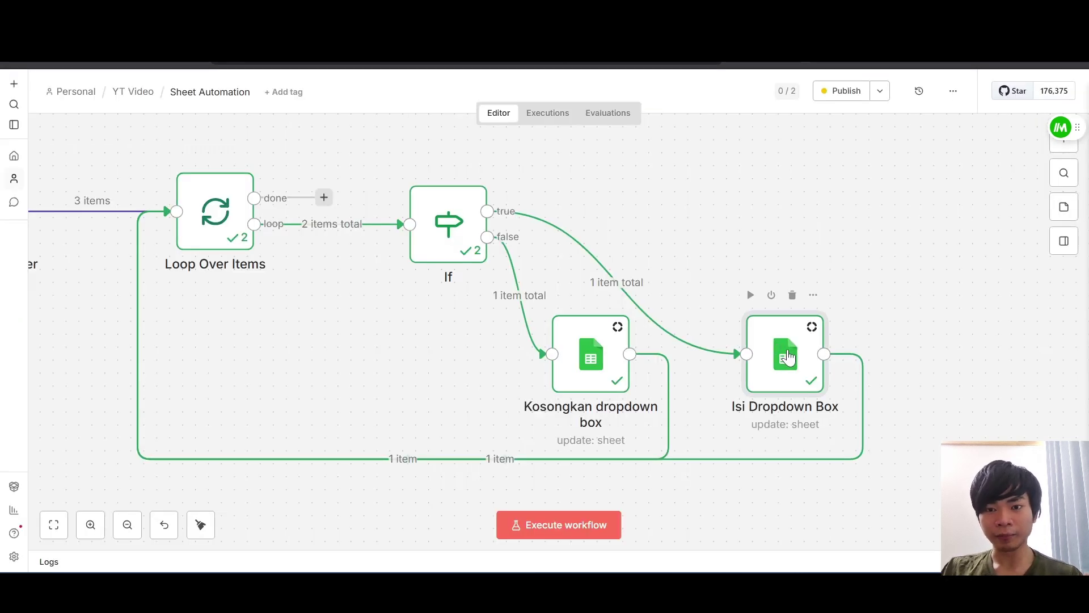
# Open the Isi Dropdown Box node, review the values mapped to Stage and Conversation status, and close the node
pyautogui.doubleClick(789, 357)
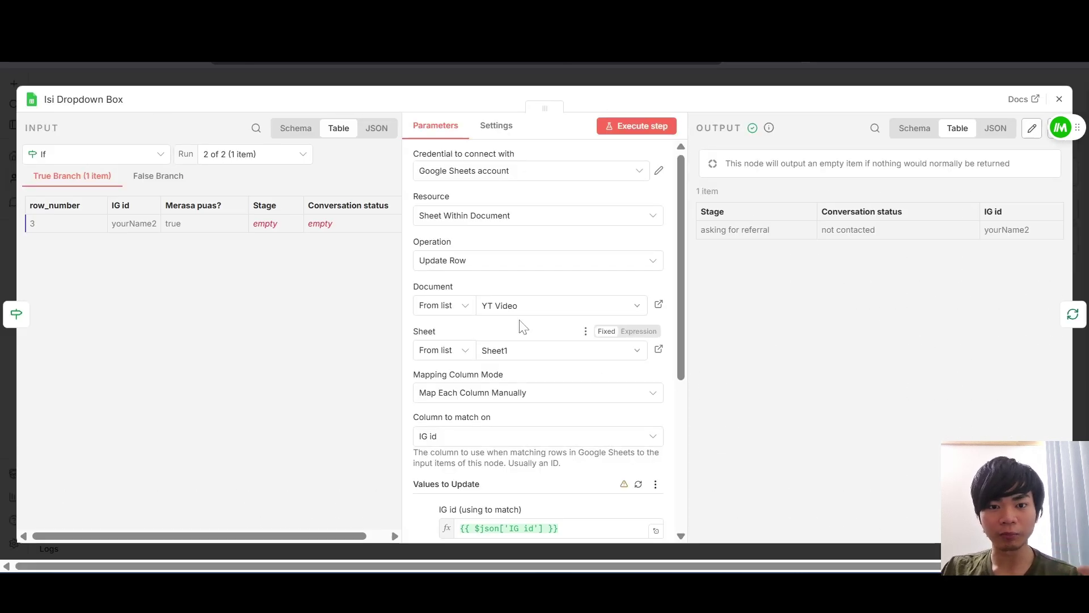
pyautogui.scroll(-3, 503, 329)
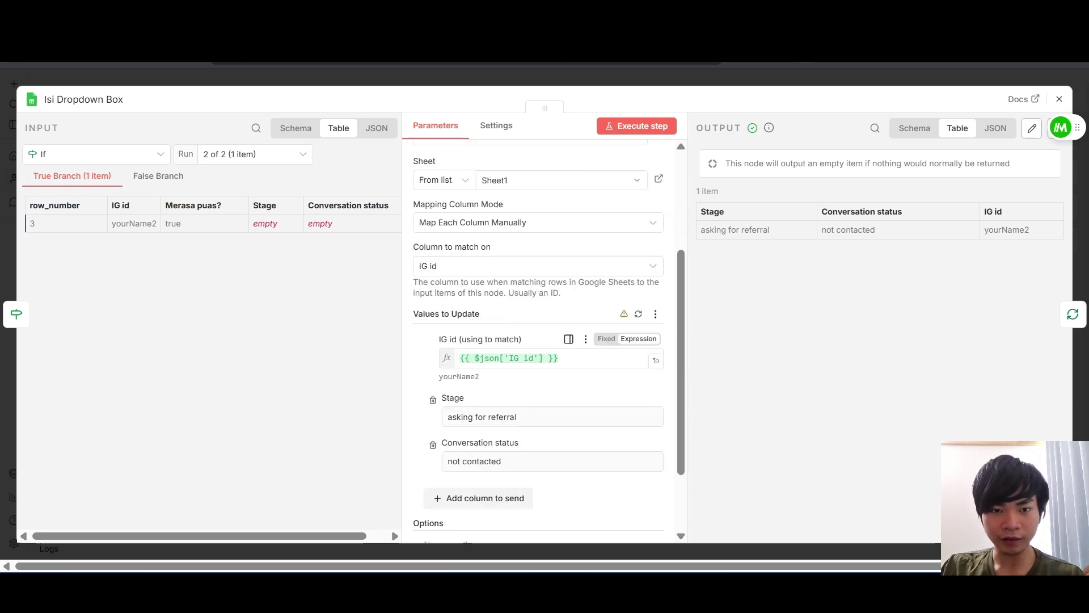
pyautogui.moveTo(539, 417); pyautogui.dragTo(426, 438)
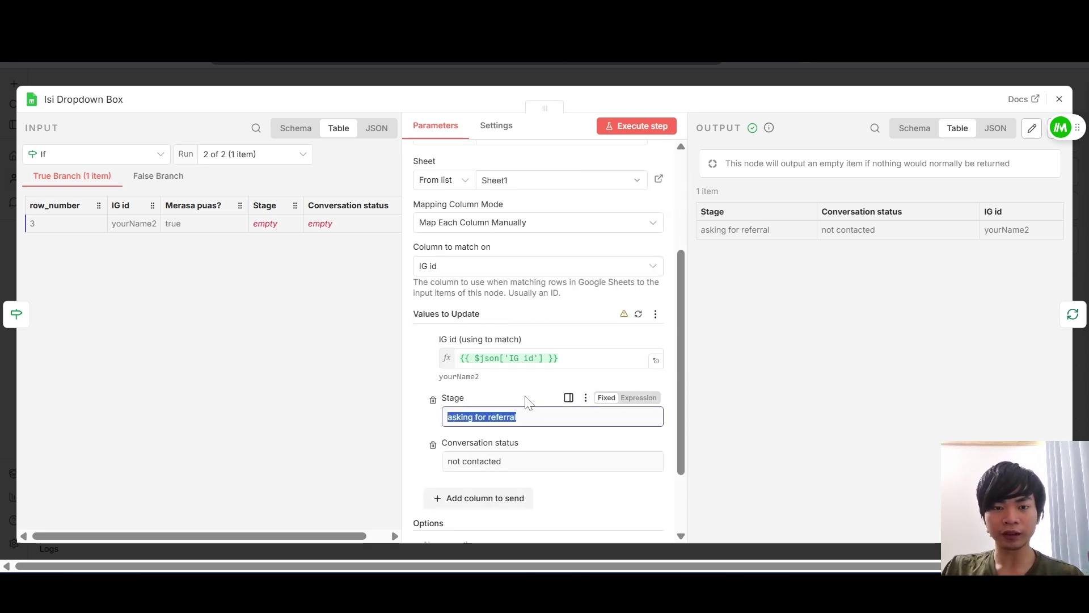
pyautogui.click(522, 372)
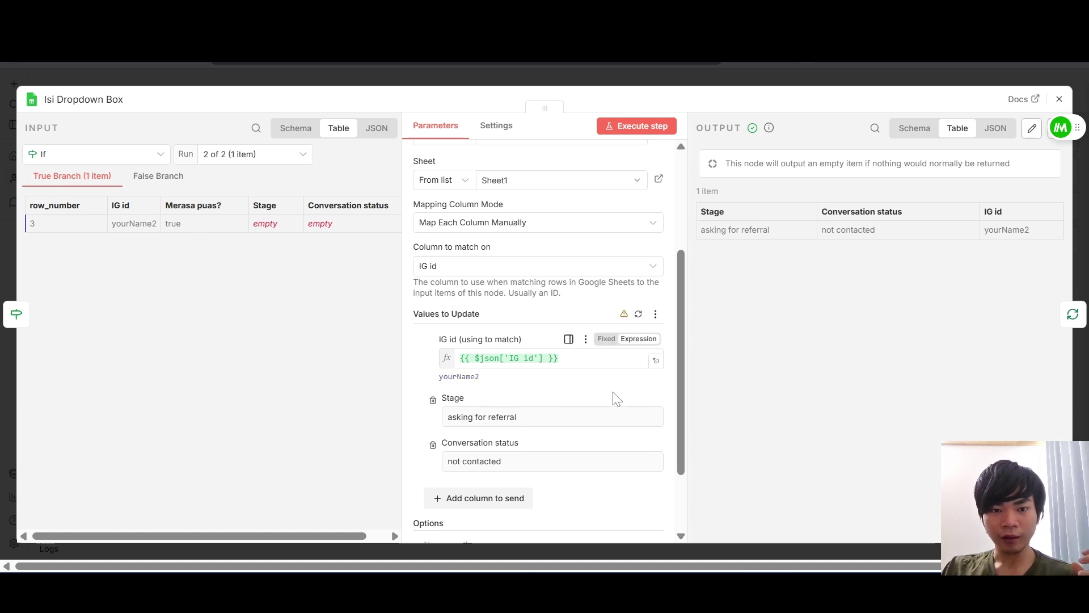
pyautogui.moveTo(545, 418); pyautogui.dragTo(452, 427)
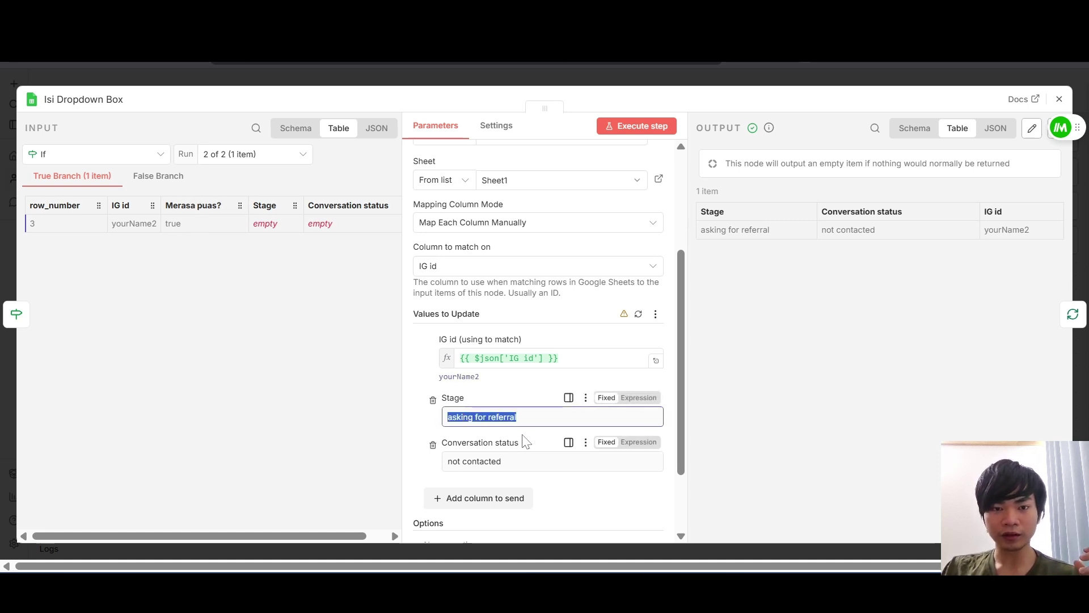
pyautogui.scroll(-3, 489, 402)
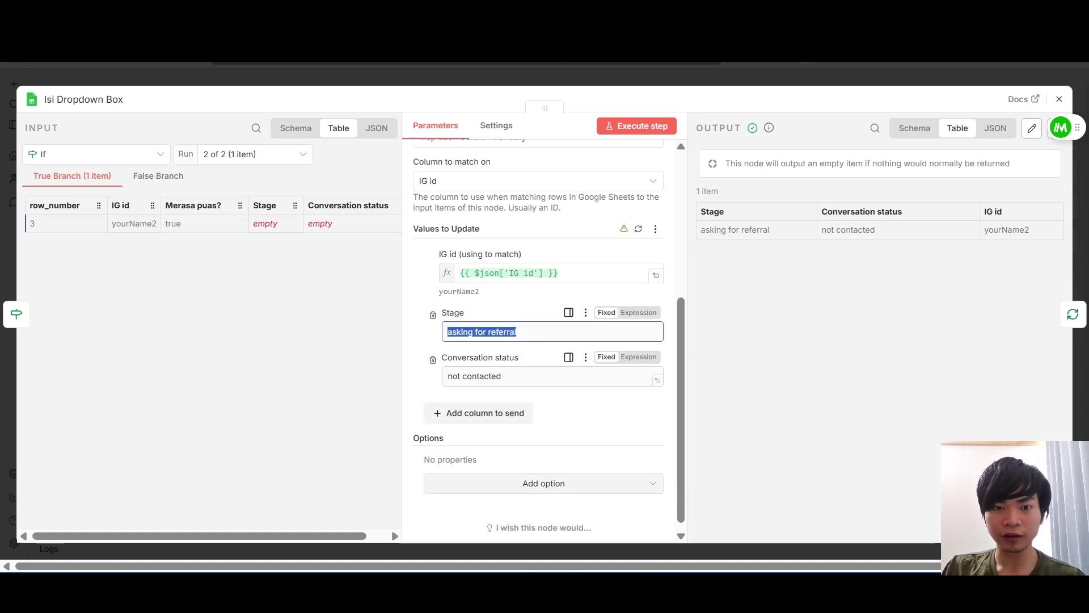
pyautogui.press('Tab')
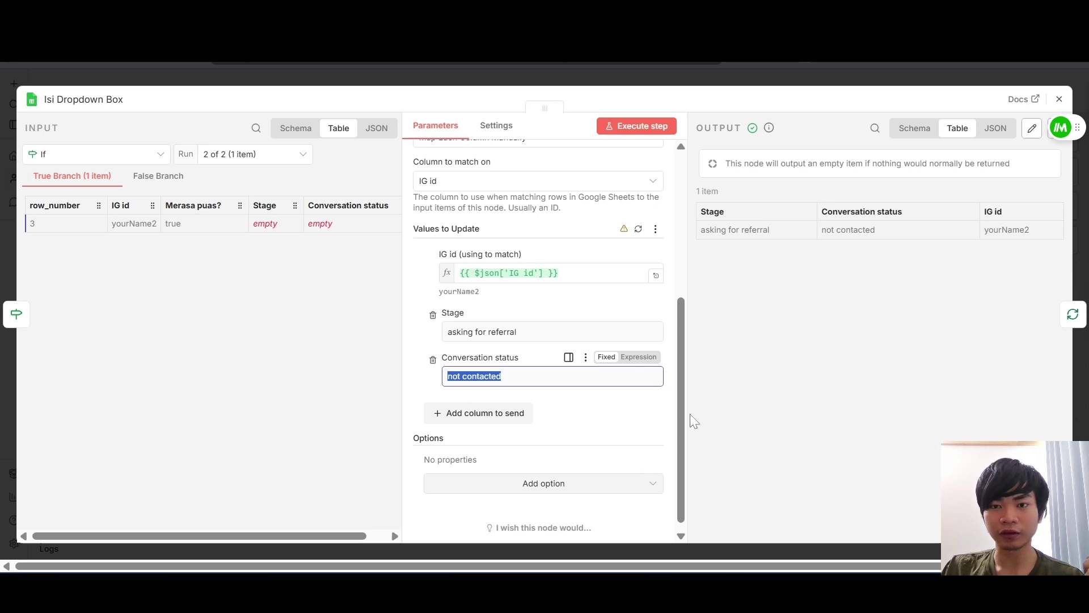
pyautogui.click(737, 301)
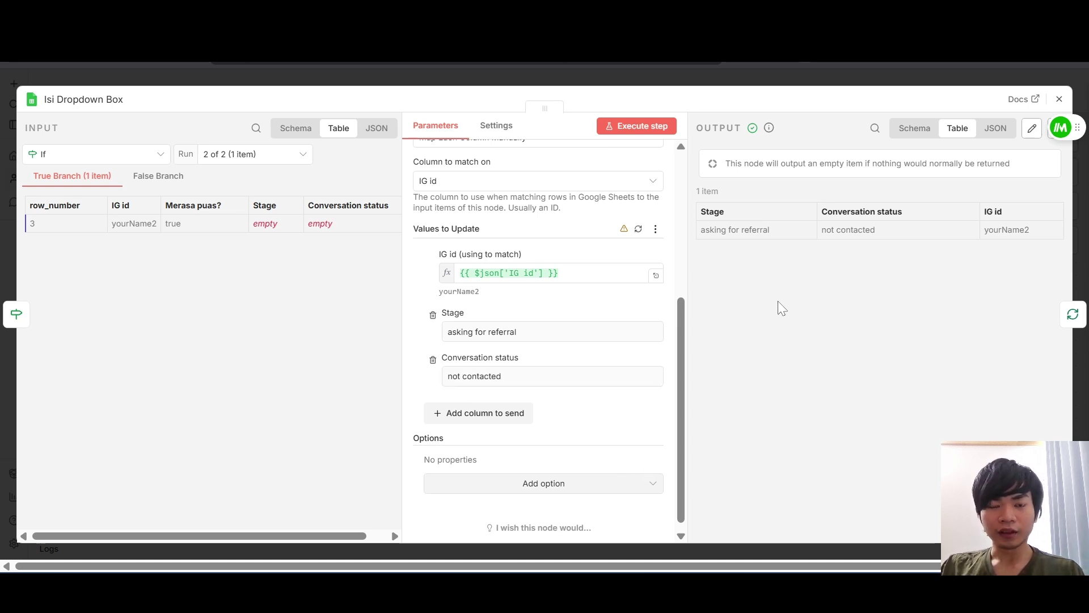
pyautogui.press('Escape')
# Execute the Google Sheets Trigger, Loop Over Items and If nodes one after another
pyautogui.hscroll(-5, 414, 375)
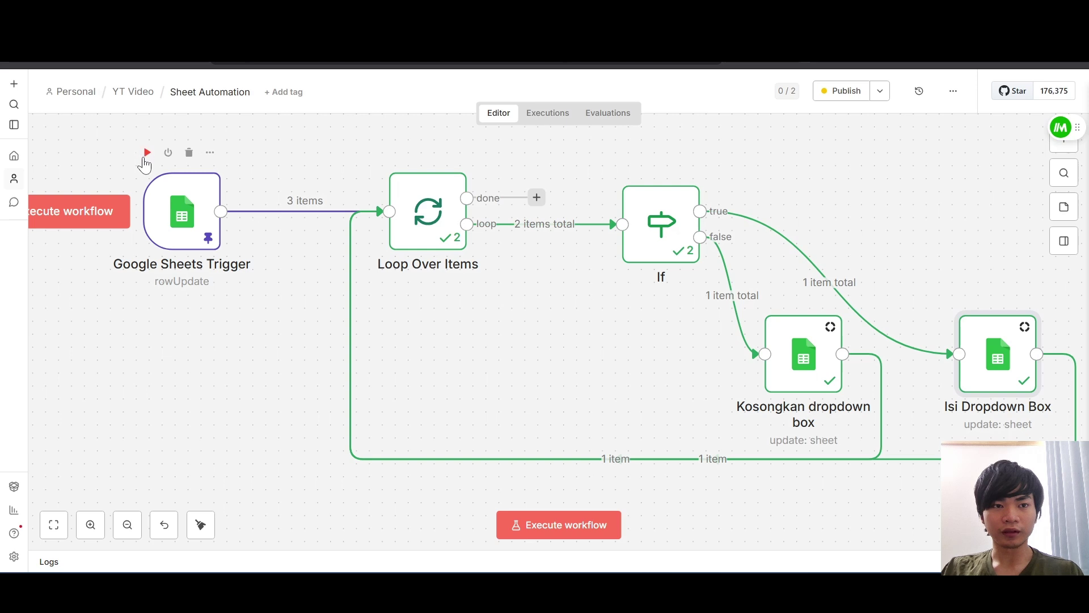
pyautogui.click(144, 154)
pyautogui.click(393, 154)
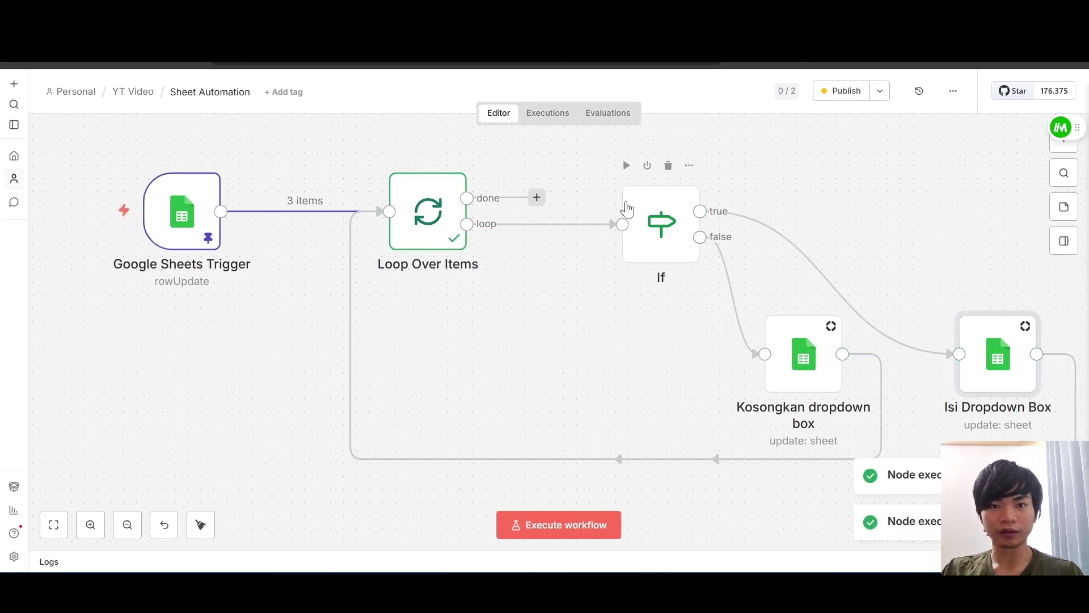
pyautogui.click(625, 165)
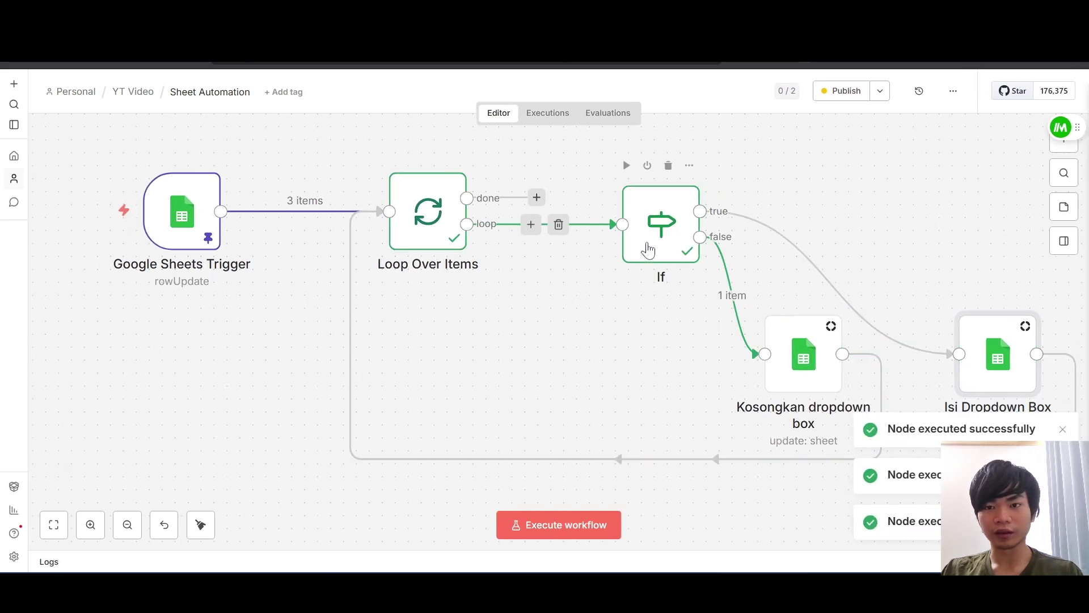
# Open the Kosongkan dropdown box node on the false branch and execute its step
pyautogui.hscroll(3, 641, 244)
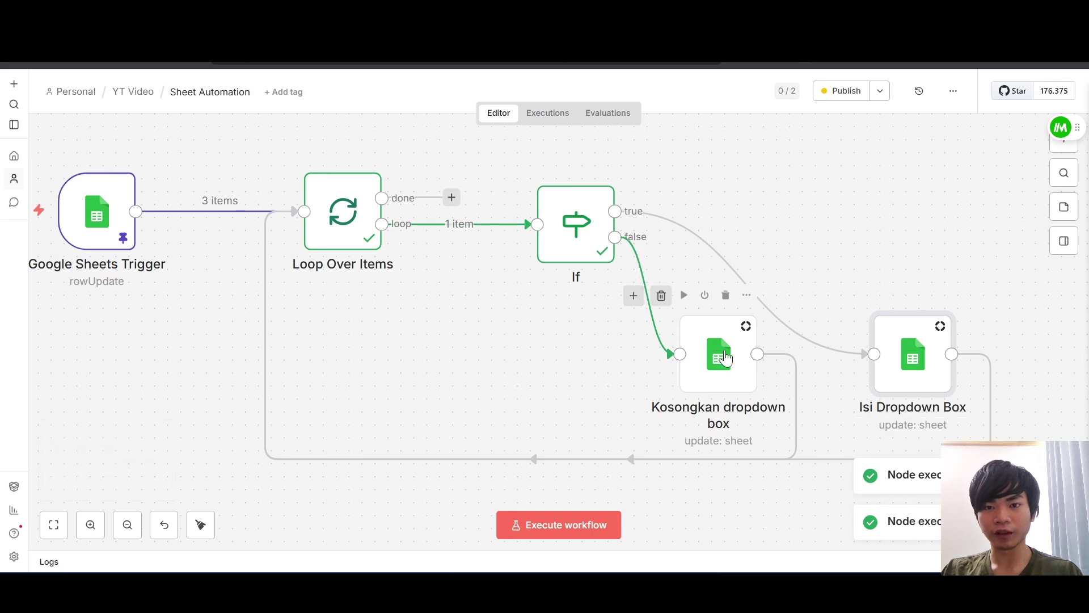
pyautogui.click(725, 358)
pyautogui.press('Return')
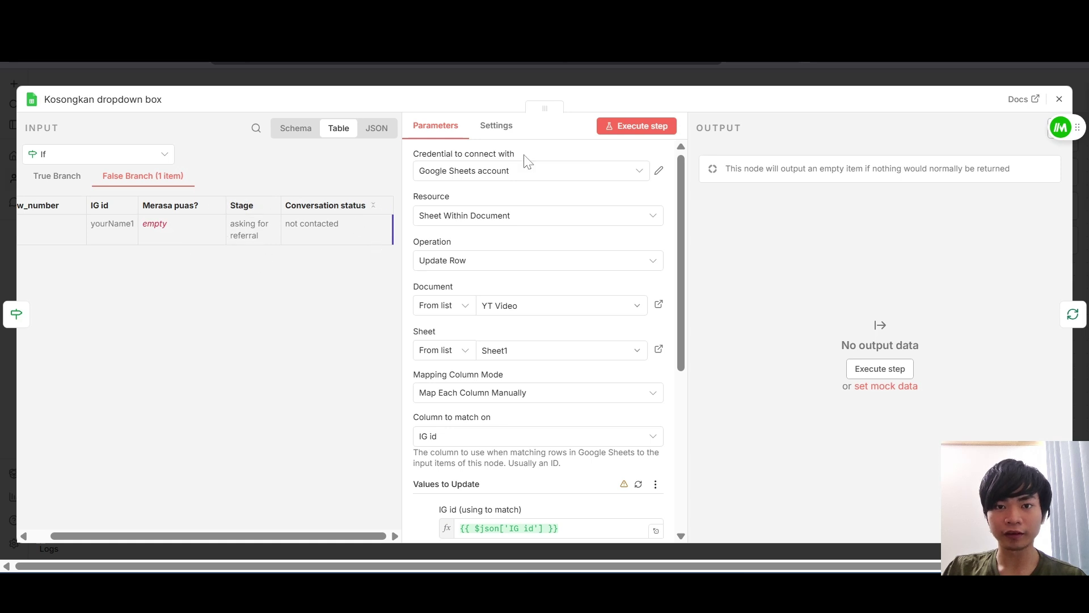
pyautogui.click(627, 129)
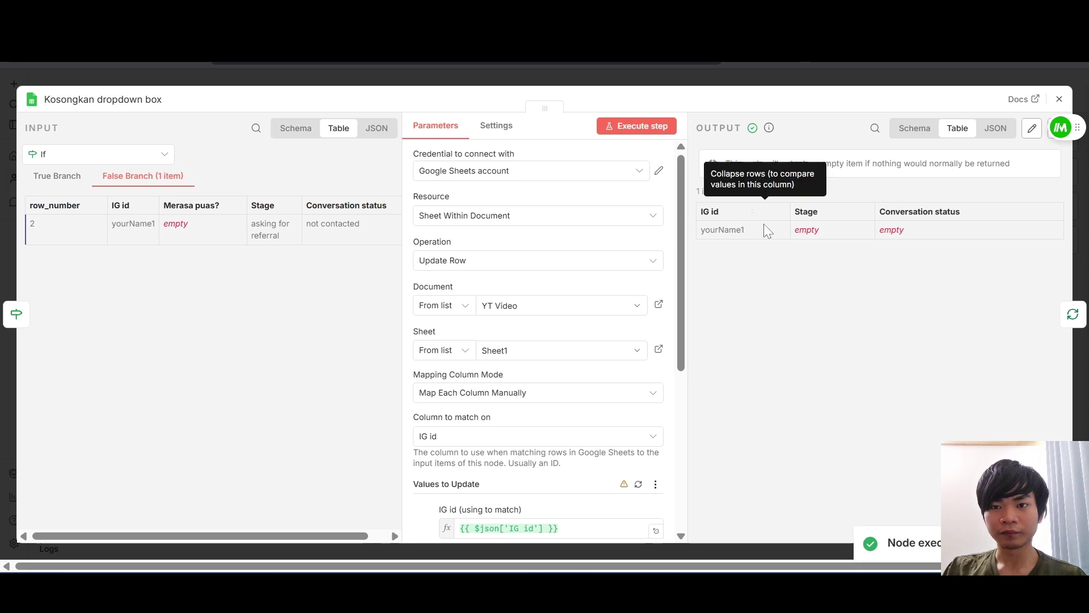
# Compare the Stage and Conversation status values in the node's input and output, and close the node
pyautogui.moveTo(295, 535); pyautogui.dragTo(327, 540)
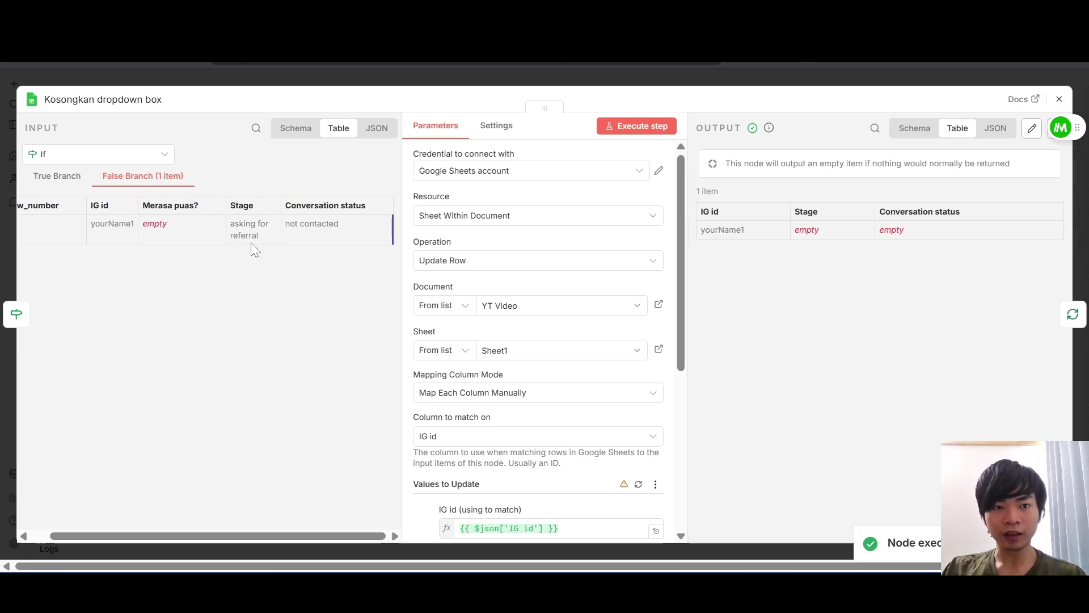
pyautogui.moveTo(272, 242); pyautogui.dragTo(223, 236)
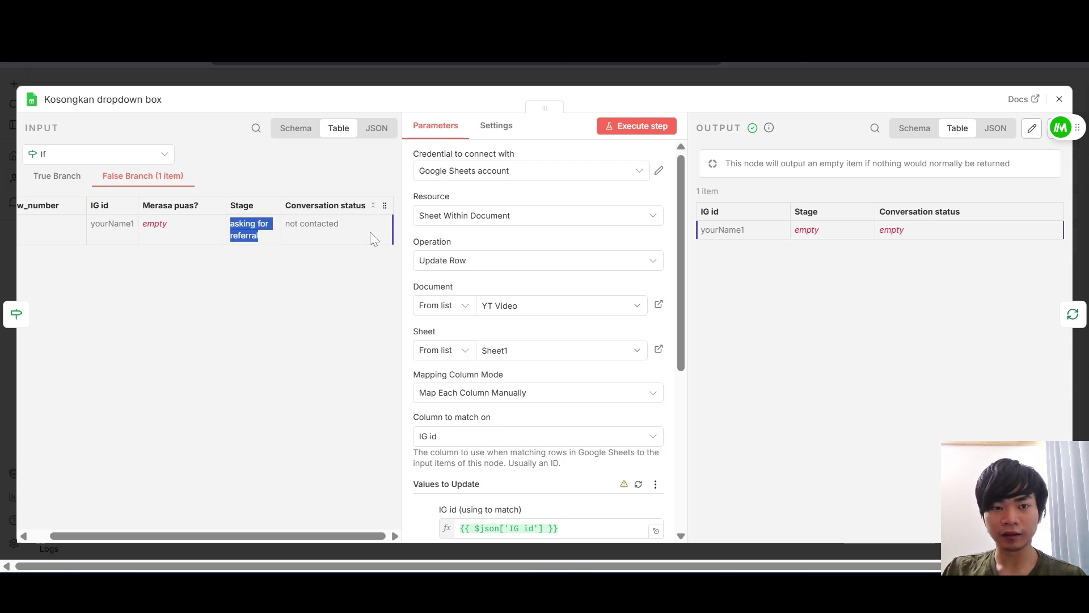
pyautogui.moveTo(352, 226); pyautogui.dragTo(281, 232)
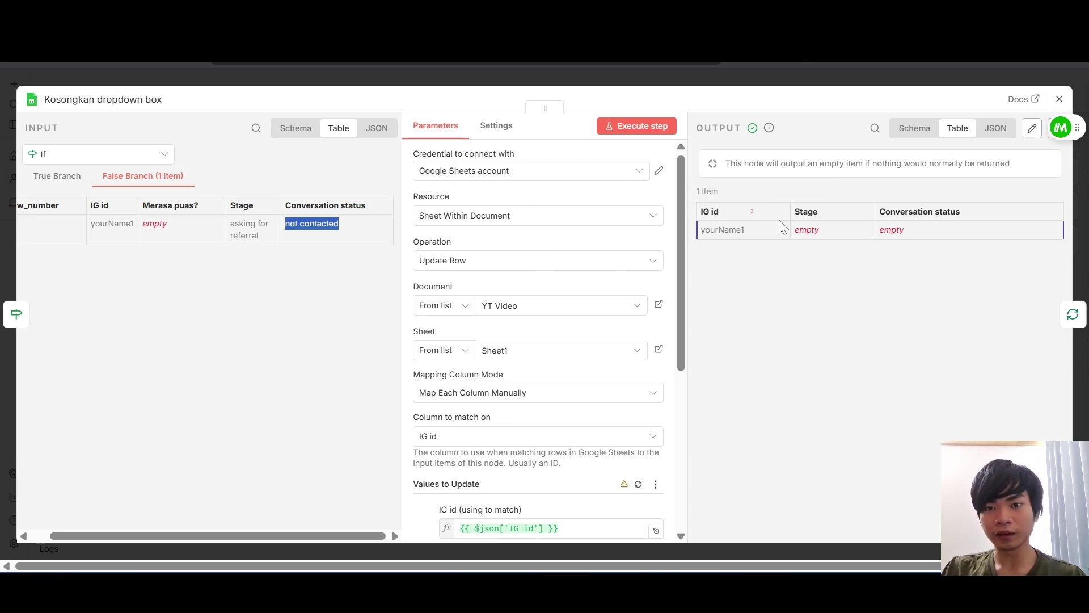
pyautogui.moveTo(800, 230); pyautogui.dragTo(917, 233)
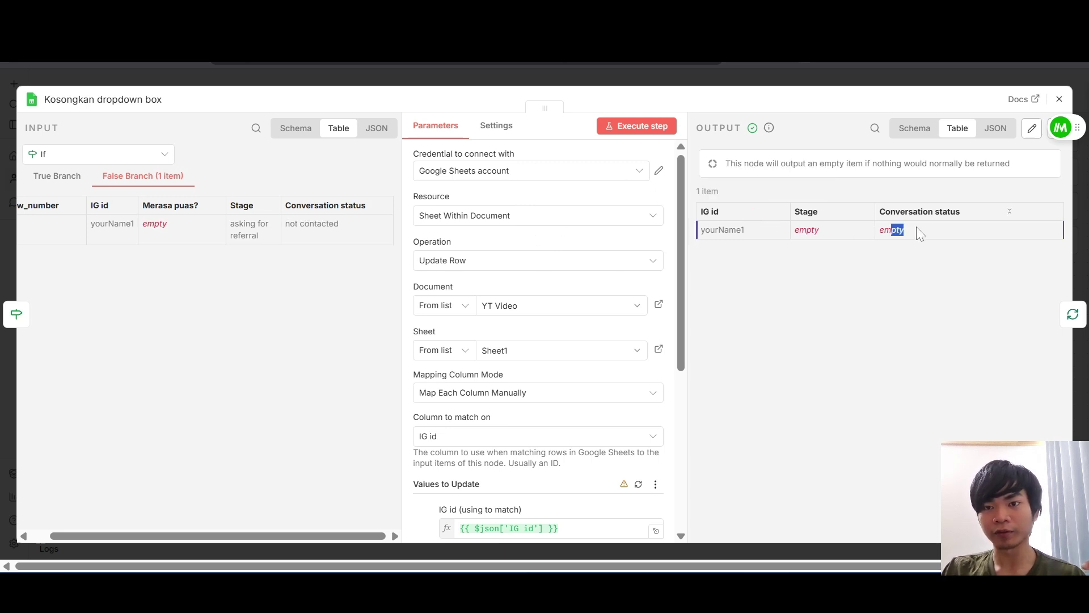
pyautogui.click(917, 233)
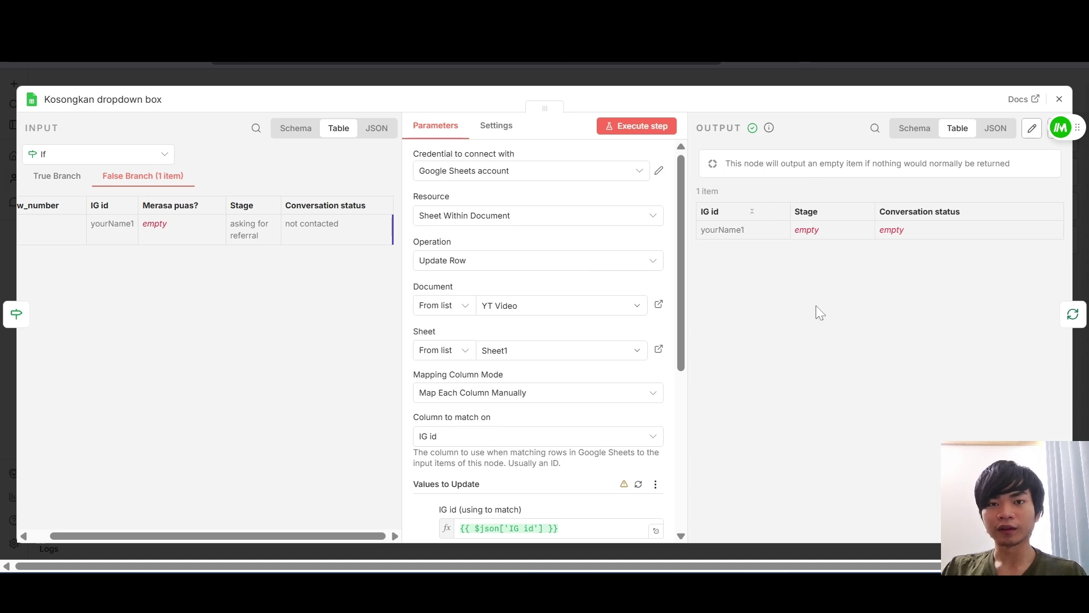
pyautogui.press('Escape')
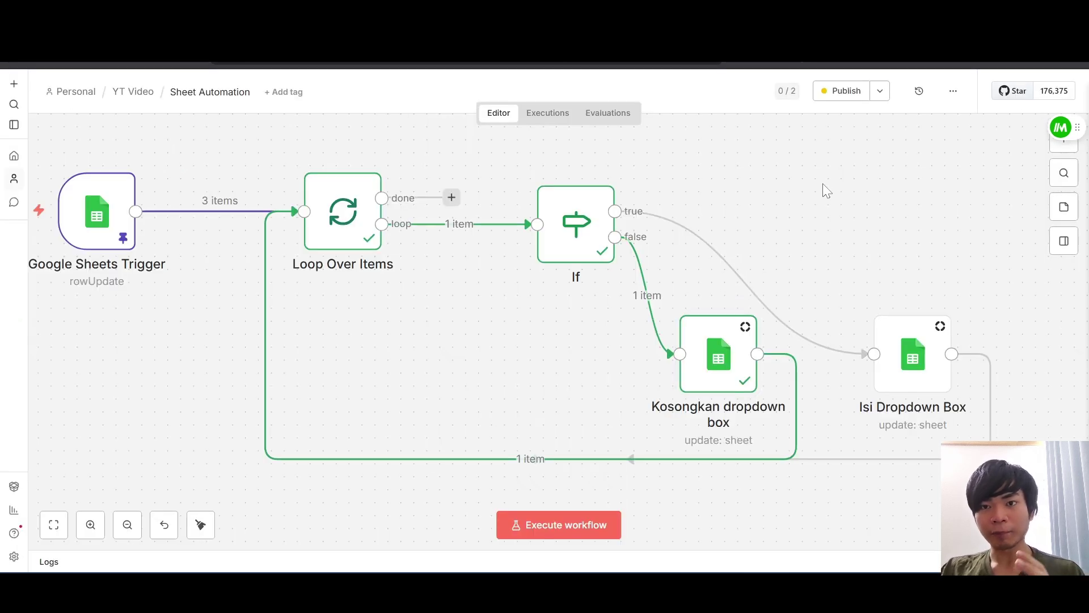
# Publish the Sheet Automation workflow with the suggested version name and no change description
pyautogui.click(854, 91)
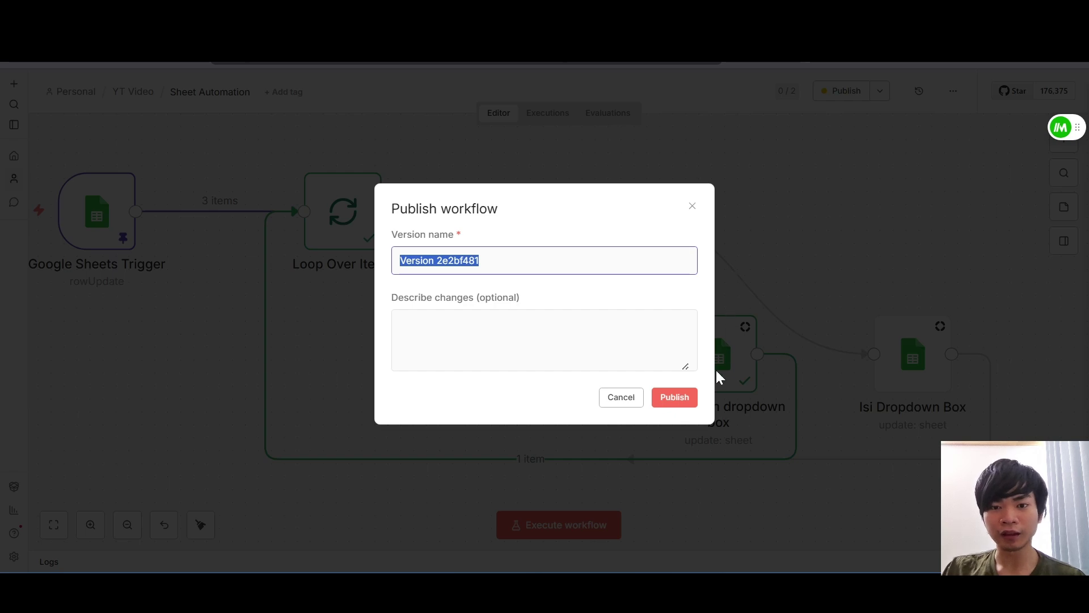
pyautogui.click(690, 396)
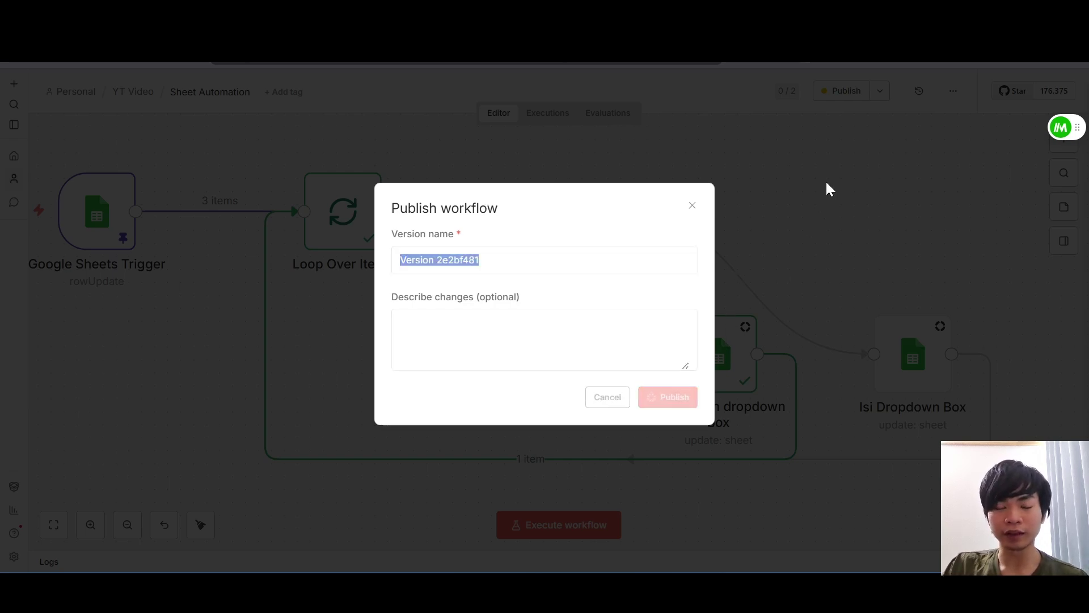
# Switch to the YT Video spreadsheet in Google Sheets, tick Merasa puas? for yourName1 and yourName4, and untick it again for yourName1
pyautogui.hotkey('ctrl', 'Tab')
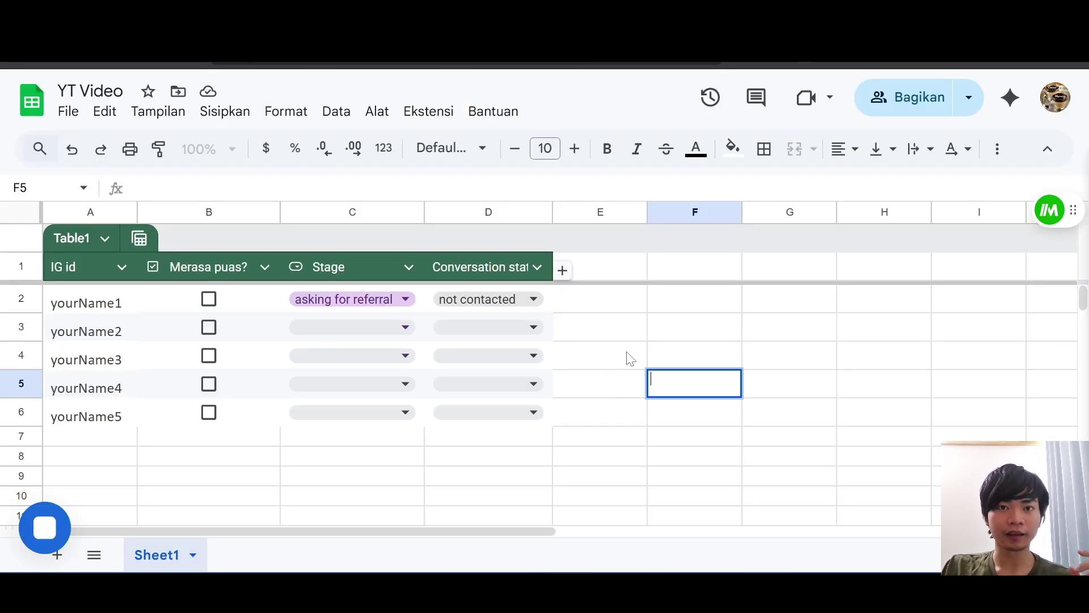
pyautogui.press('Return')
pyautogui.click(209, 299)
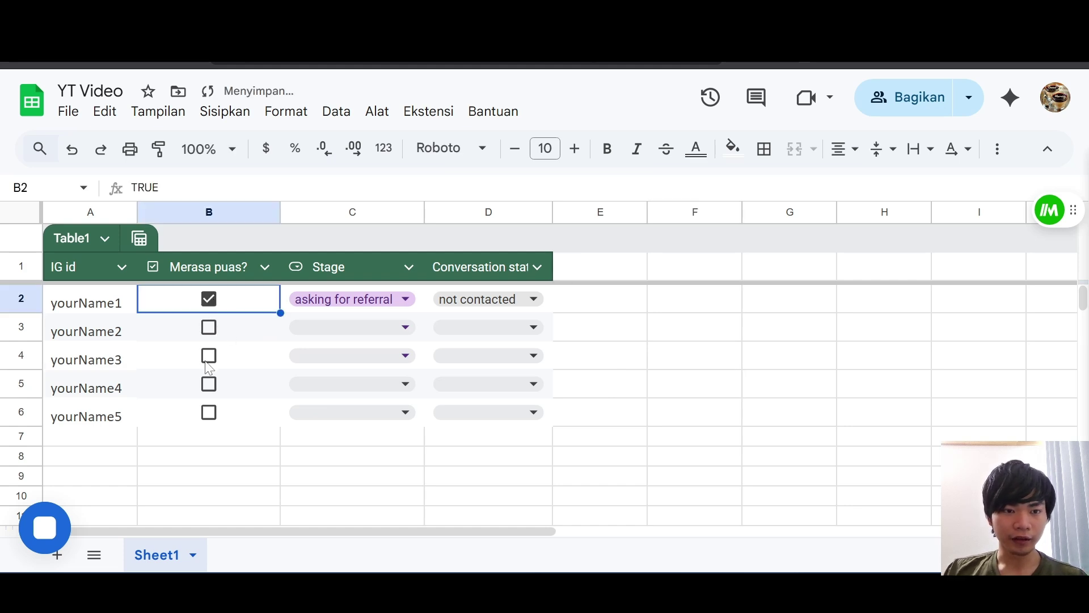
pyautogui.click(209, 384)
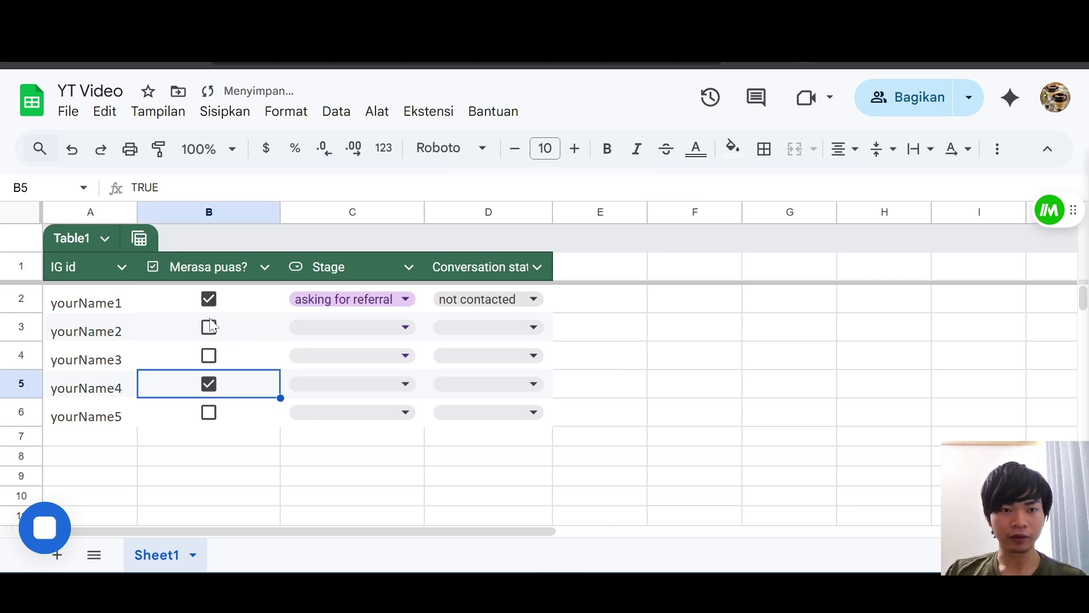
pyautogui.click(210, 301)
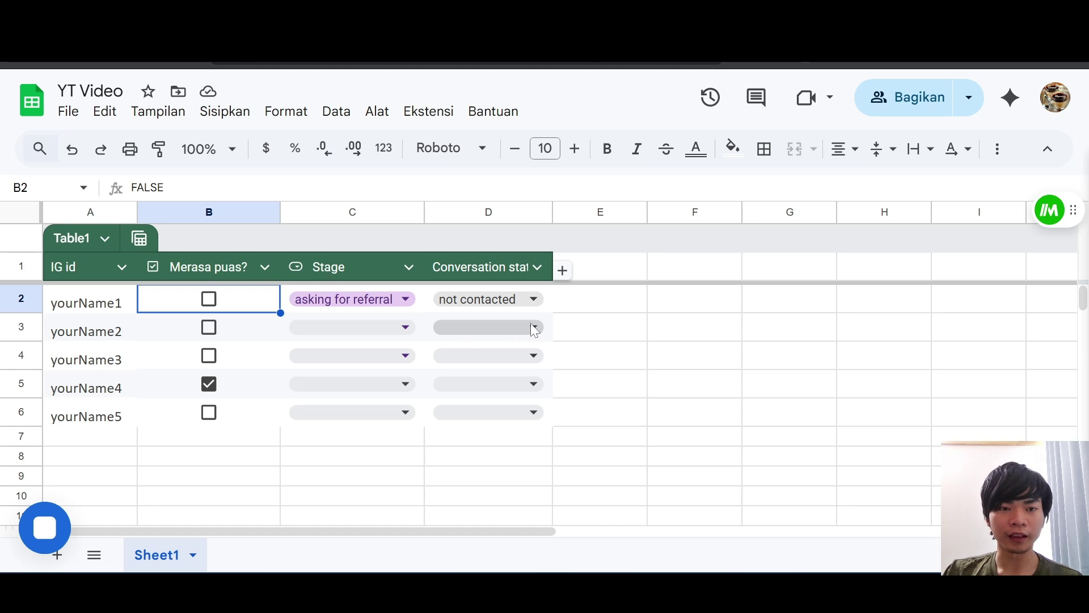
pyautogui.hotkey('ctrl', 'z')
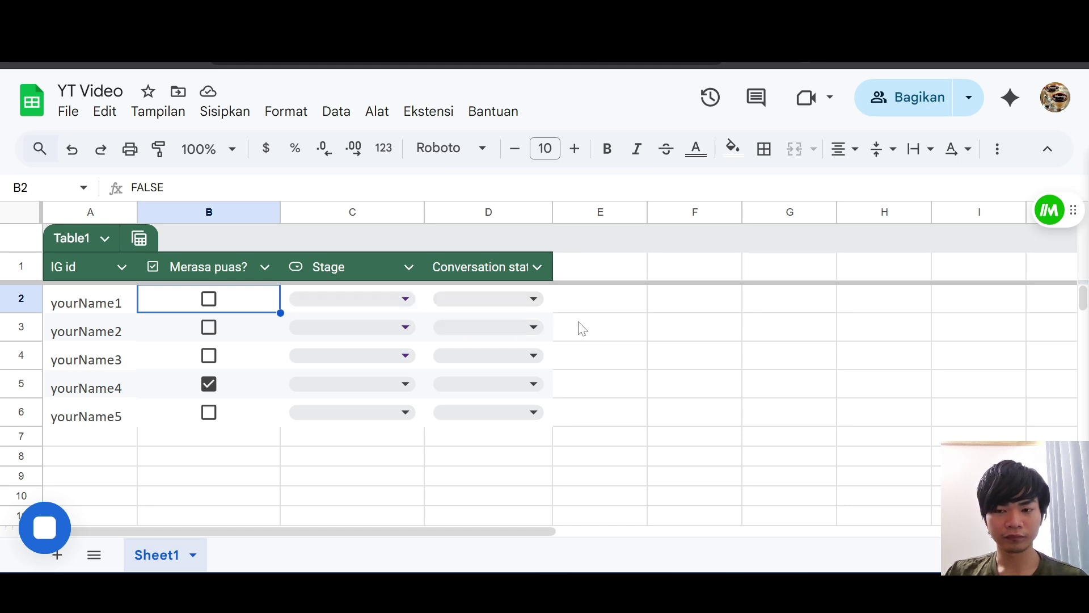